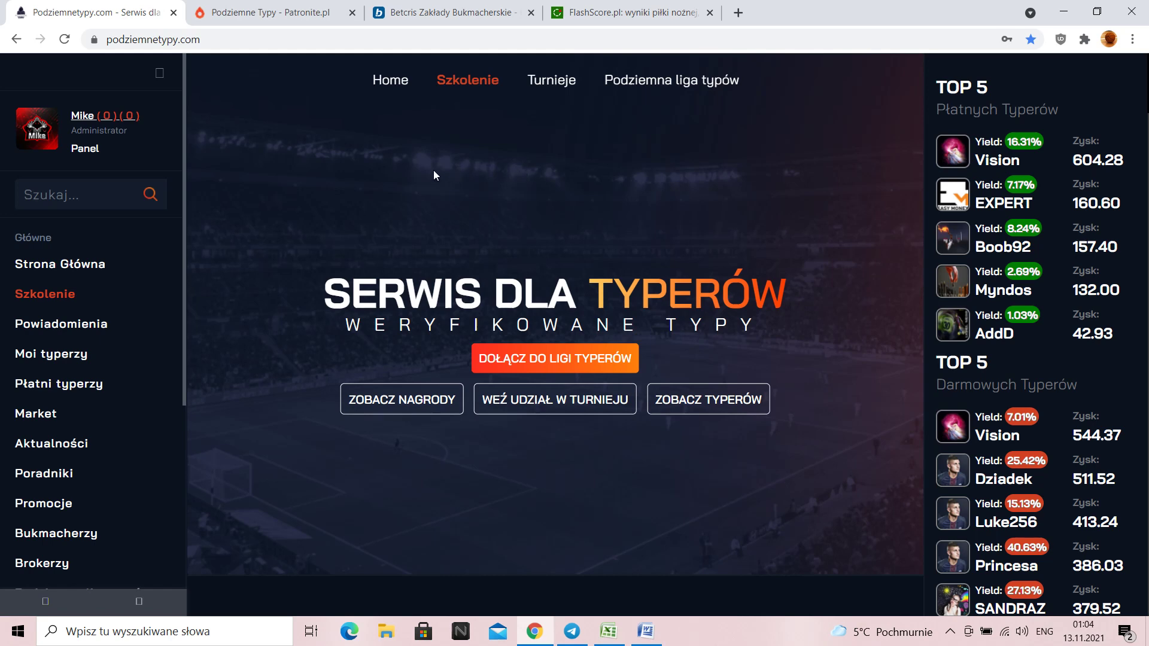
Step: Review the Podziemne Typy page on Patronite, reading through the monthly support tiers up to the 160 zł option
left_click(270, 12)
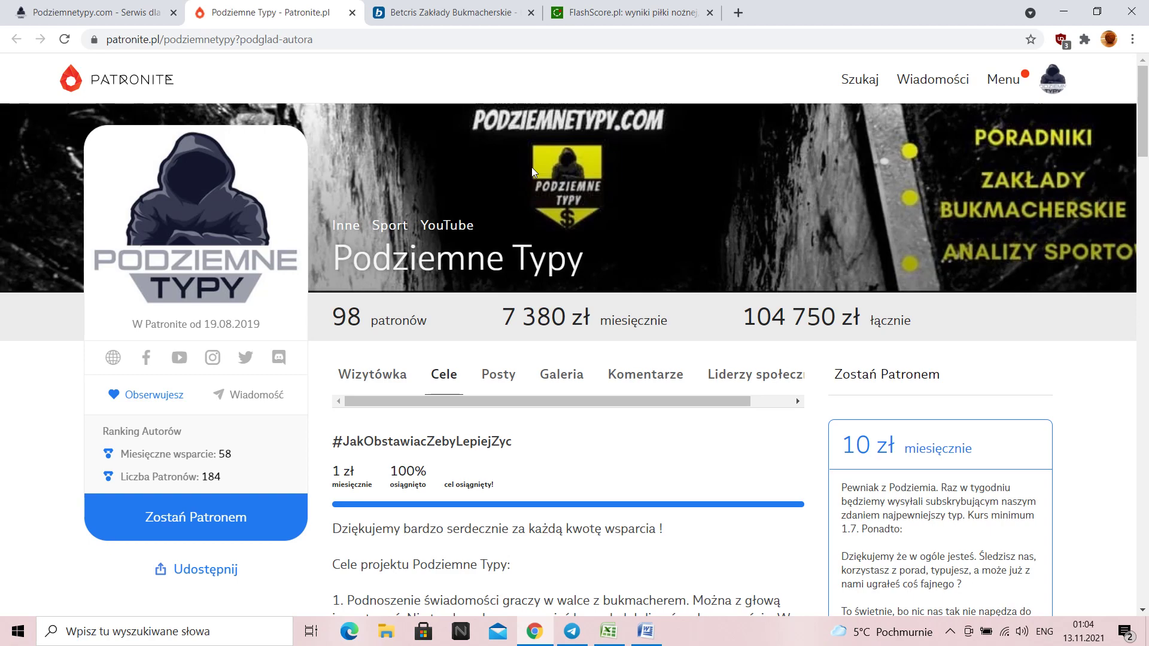
scroll(532, 168, "down", 20)
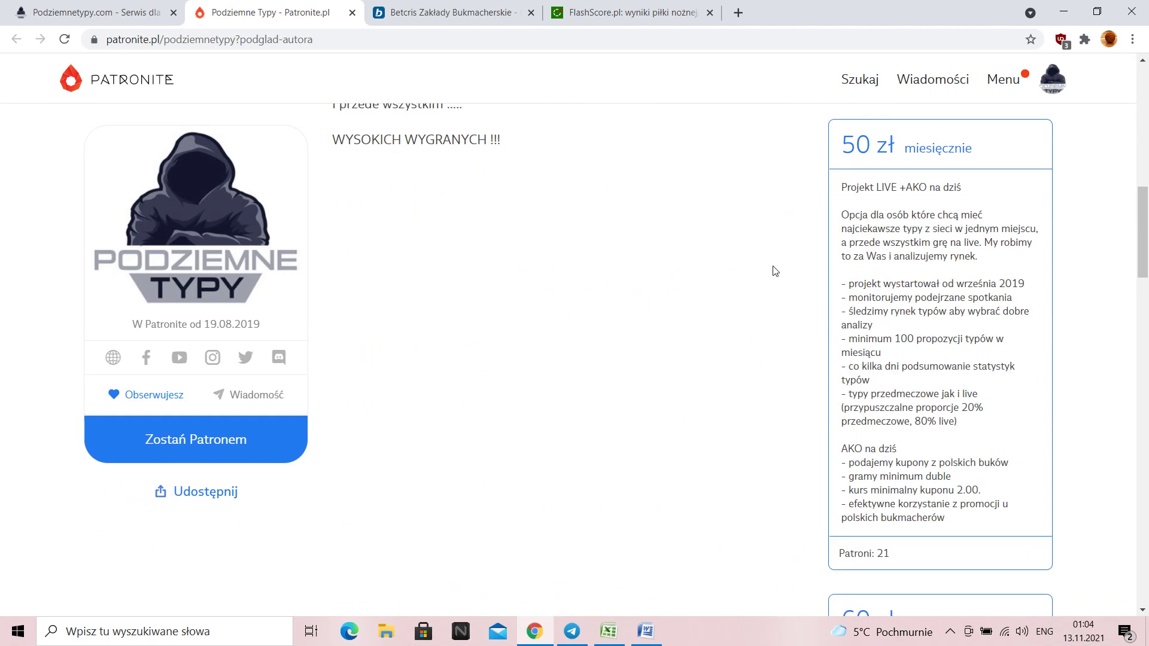
scroll(775, 284, "down", 7)
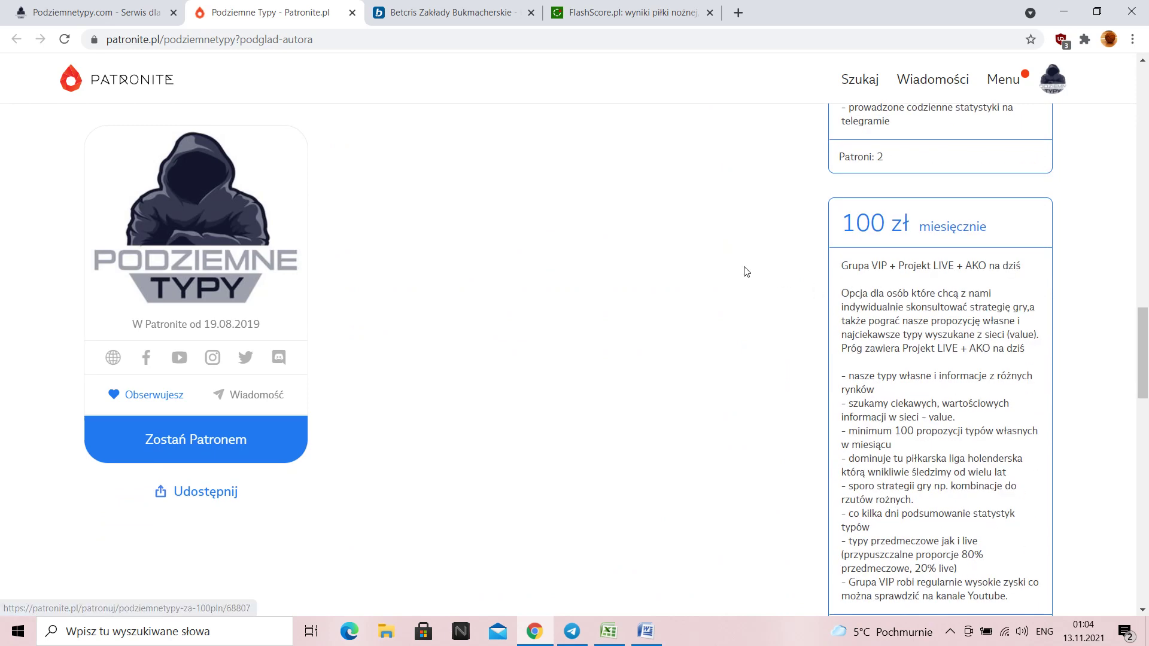
scroll(708, 264, "down", 1)
scroll(707, 264, "down", 2)
scroll(706, 264, "up", 1)
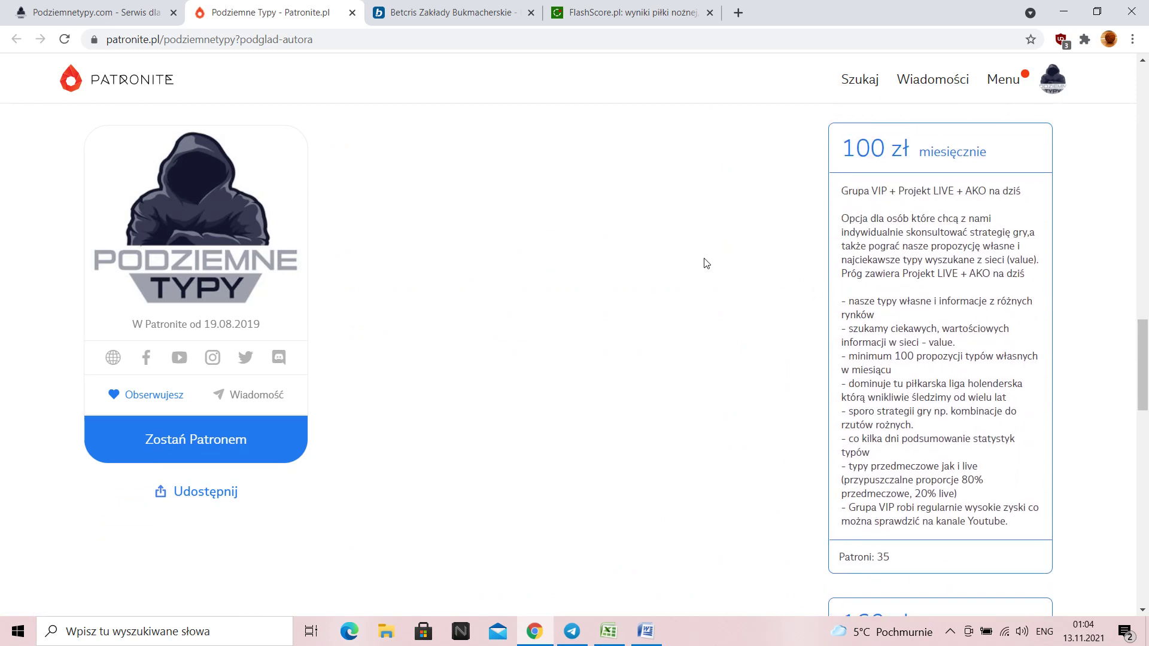
scroll(707, 263, "down", 8)
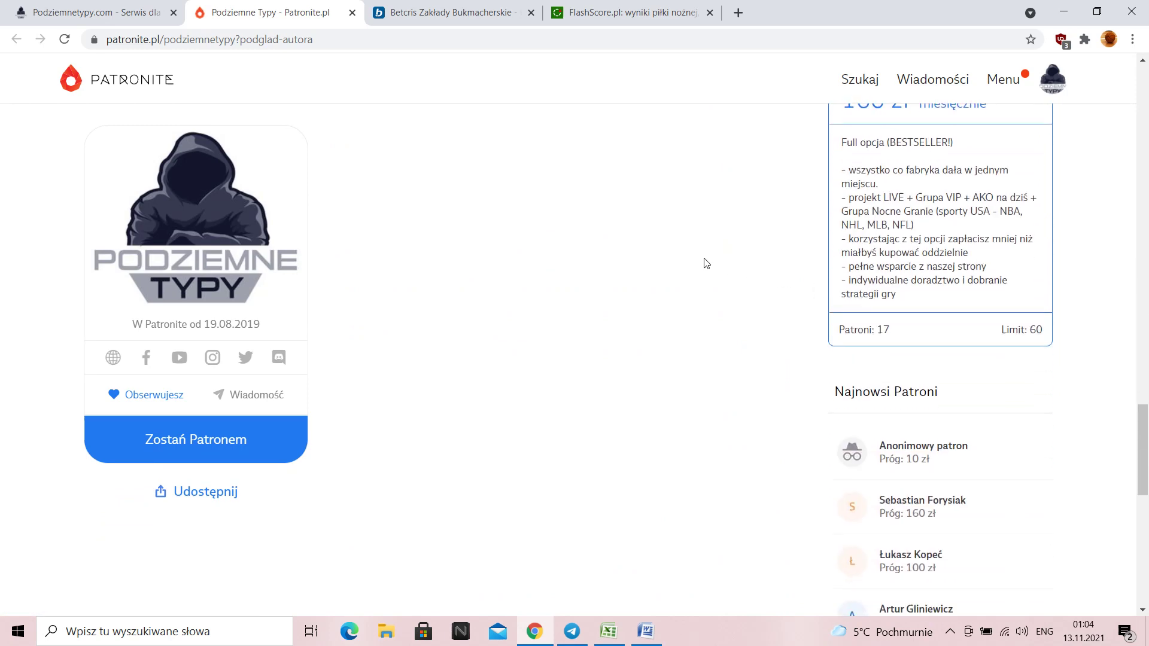
scroll(695, 281, "up", 4)
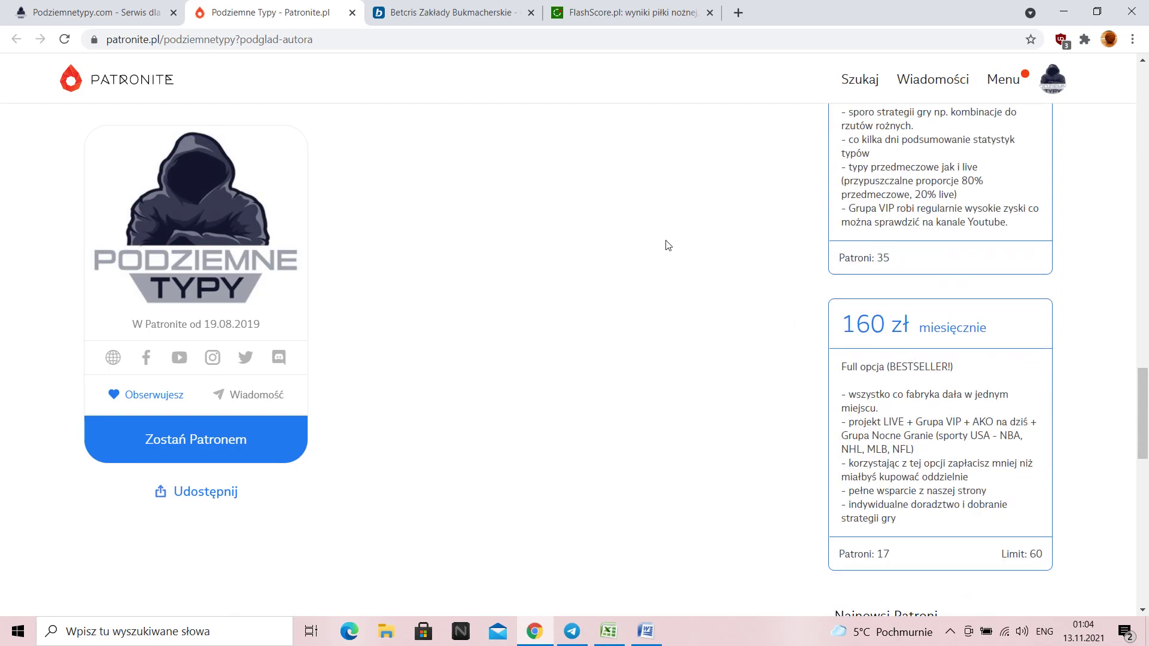
scroll(664, 243, "up", 15)
scroll(663, 243, "up", 10)
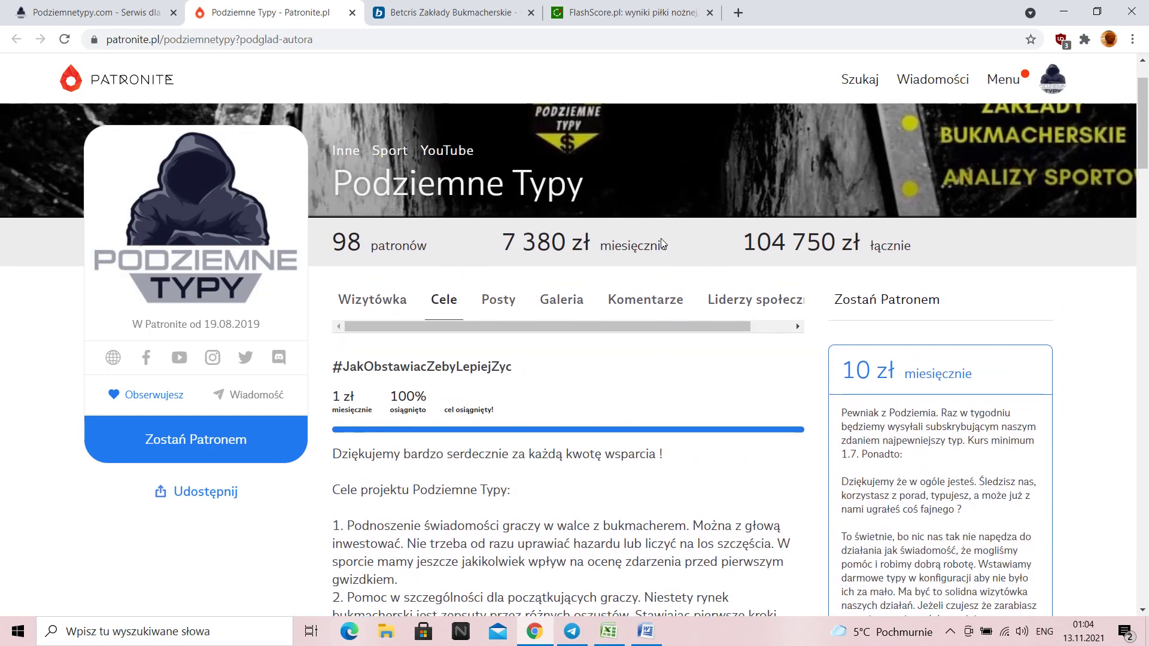
scroll(664, 243, "down", 5)
scroll(663, 243, "down", 6)
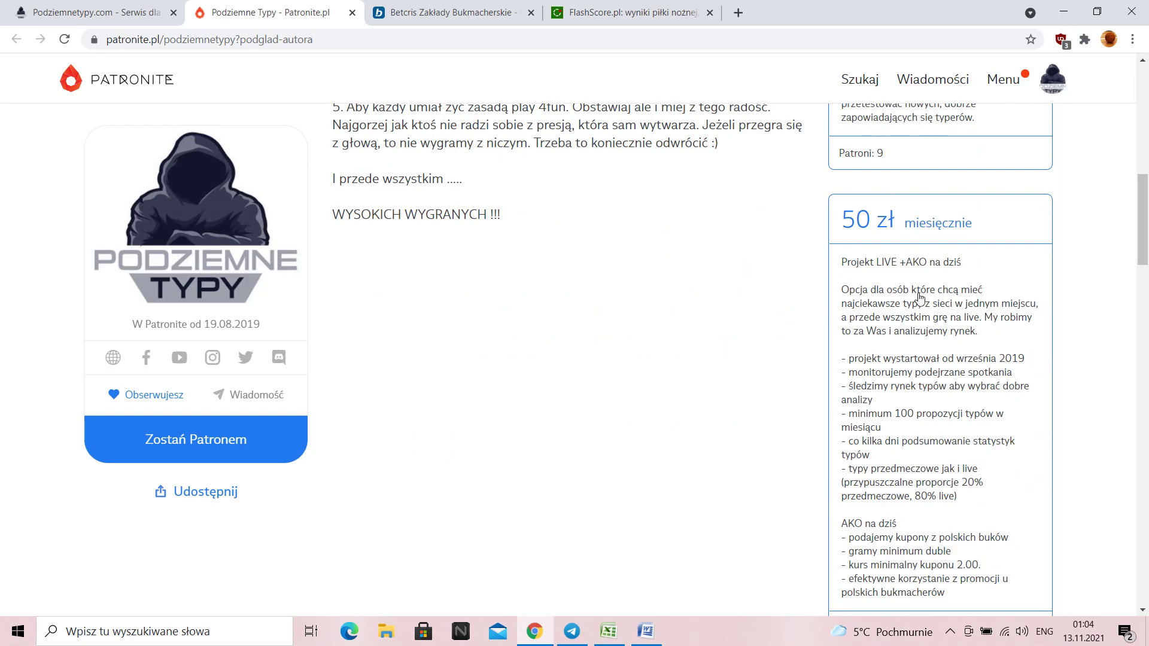
scroll(622, 252, "up", 4)
scroll(610, 282, "up", 7)
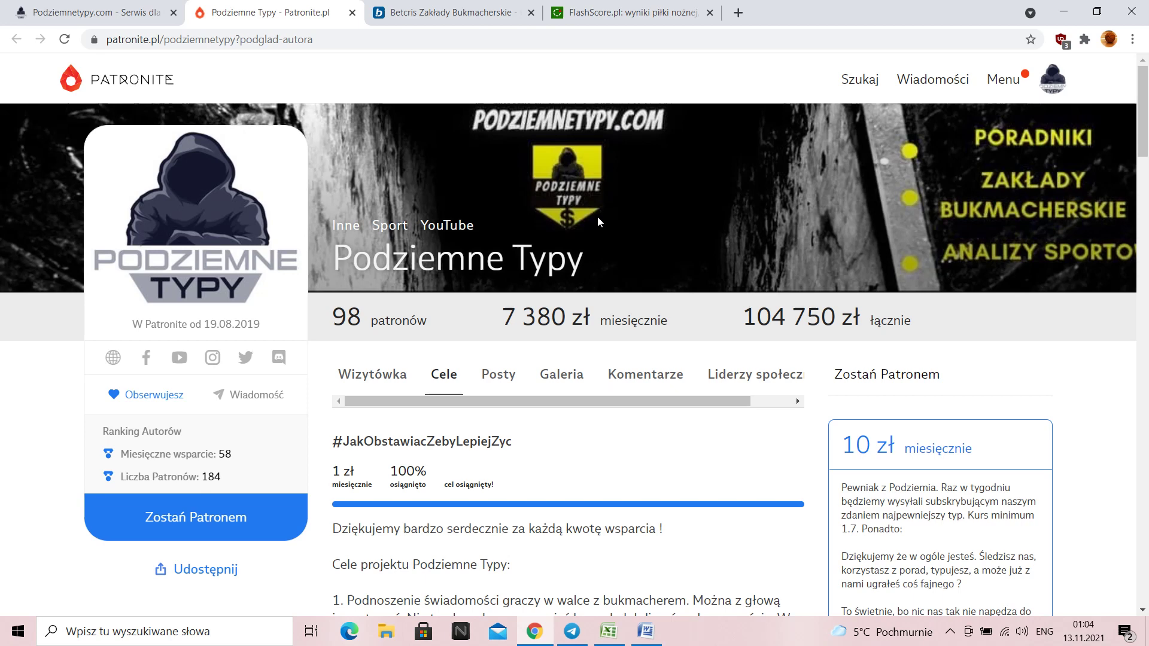
Step: Bring up the Betcris bookmaker page, and switch to Excel to show the Eliminacje MŚ Katar 2022 sheet of Eredivisie.xlsx
left_click(465, 10)
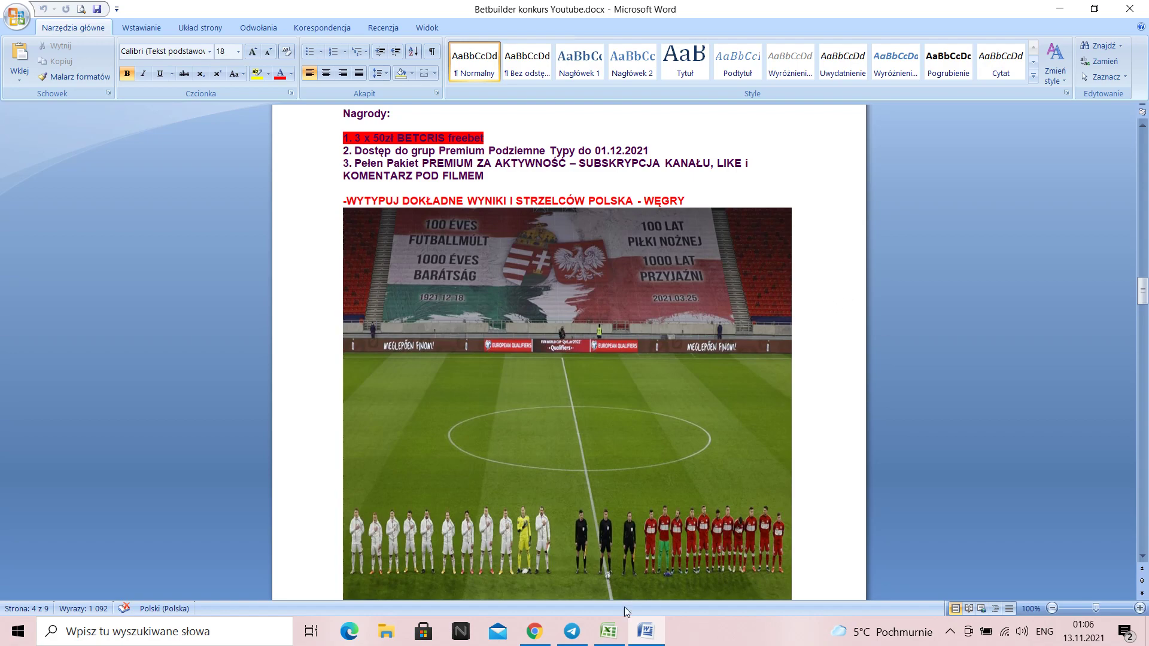
left_click(608, 631)
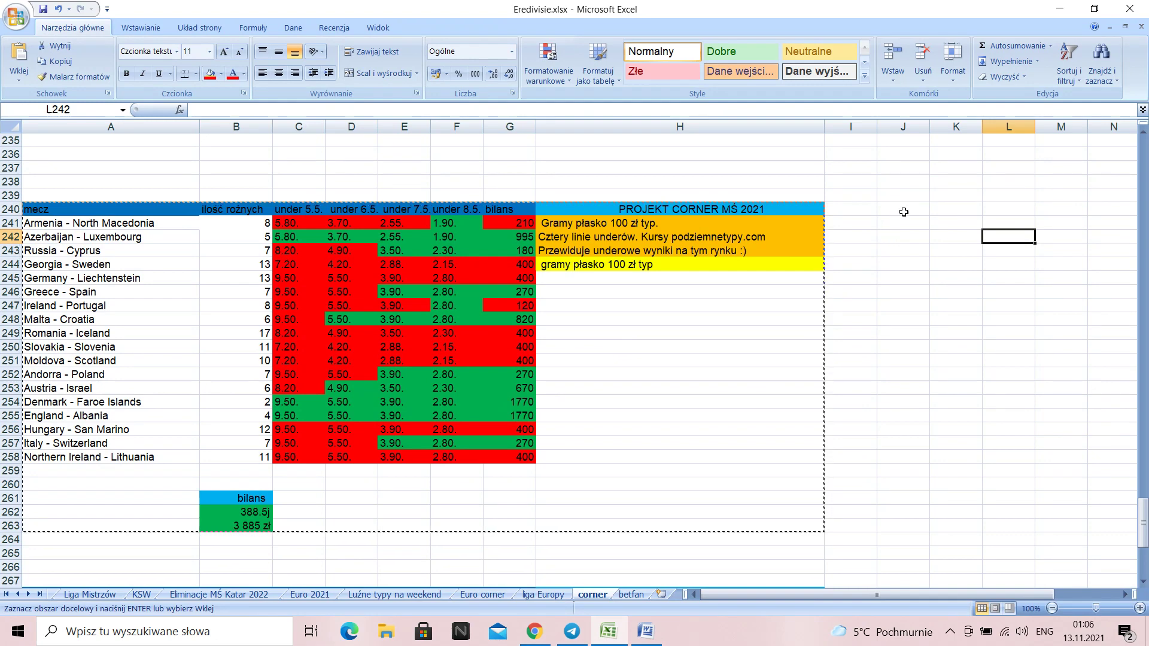
left_click(234, 594)
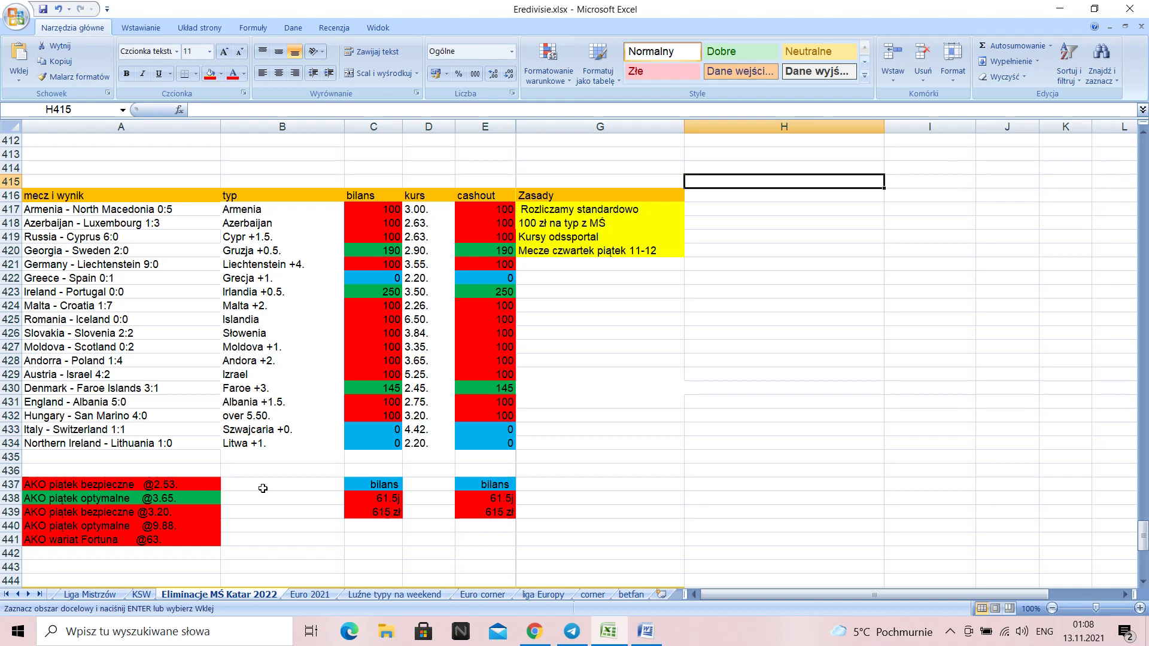
Step: Go over the AKO coupon rows listed beneath the Thursday–Friday qualifier results, including AKO piątek optymalne and AKO wariat Fortuna
left_click(184, 529)
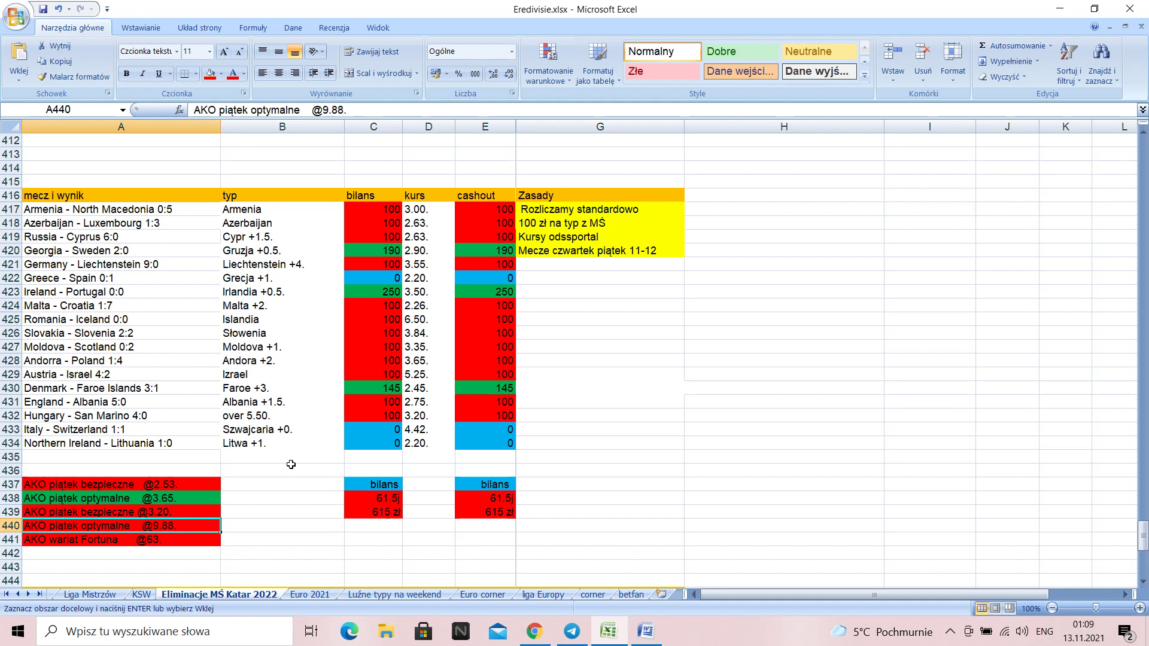
left_click(603, 354)
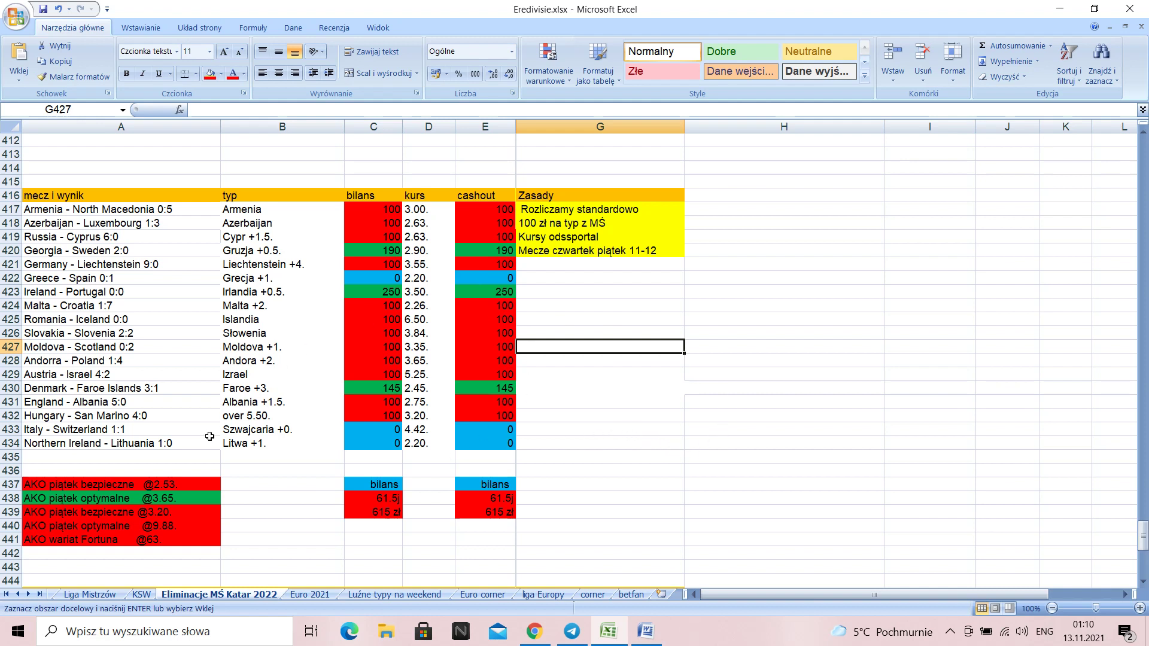
left_click(128, 540)
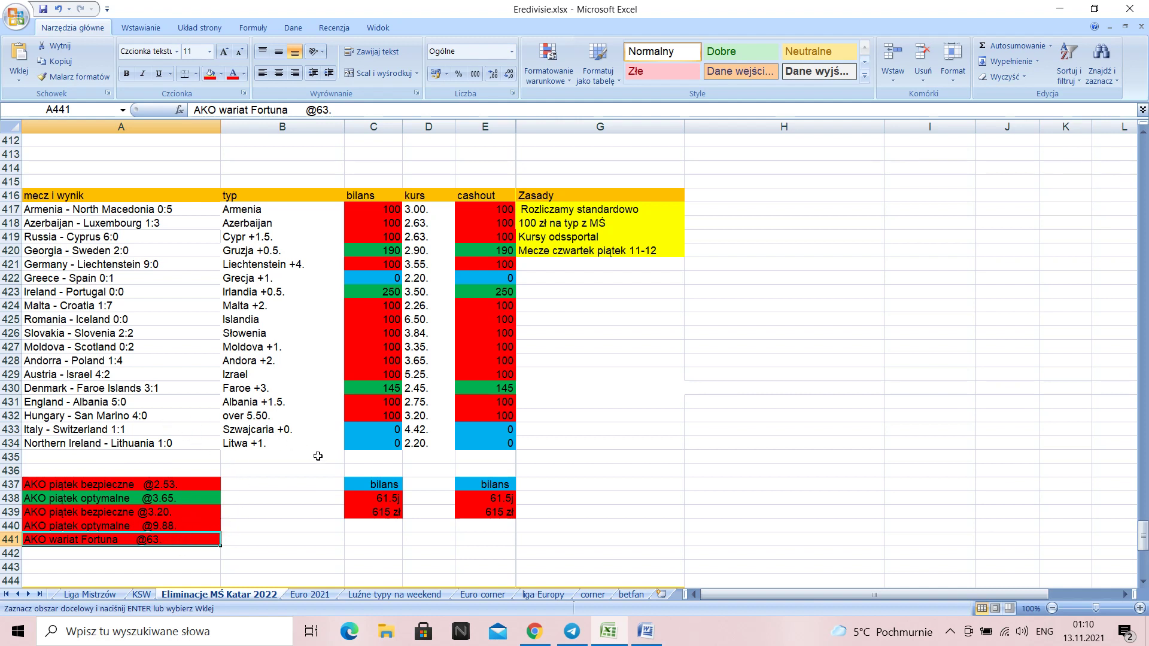
left_click(305, 487)
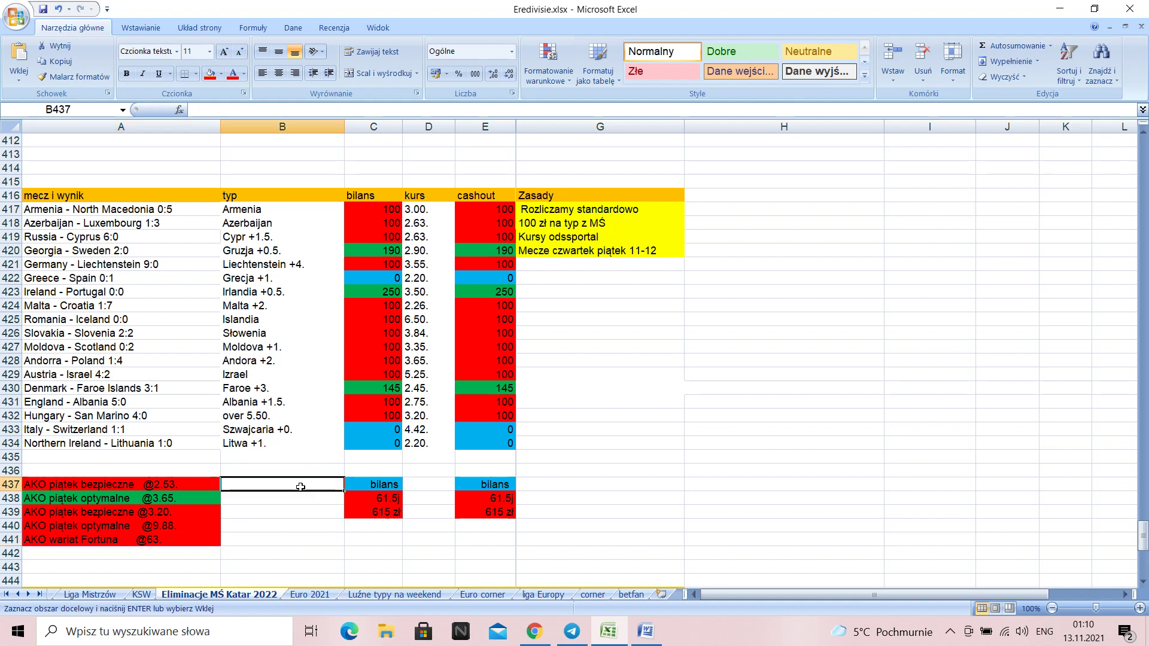
left_click(268, 522)
left_click(554, 374)
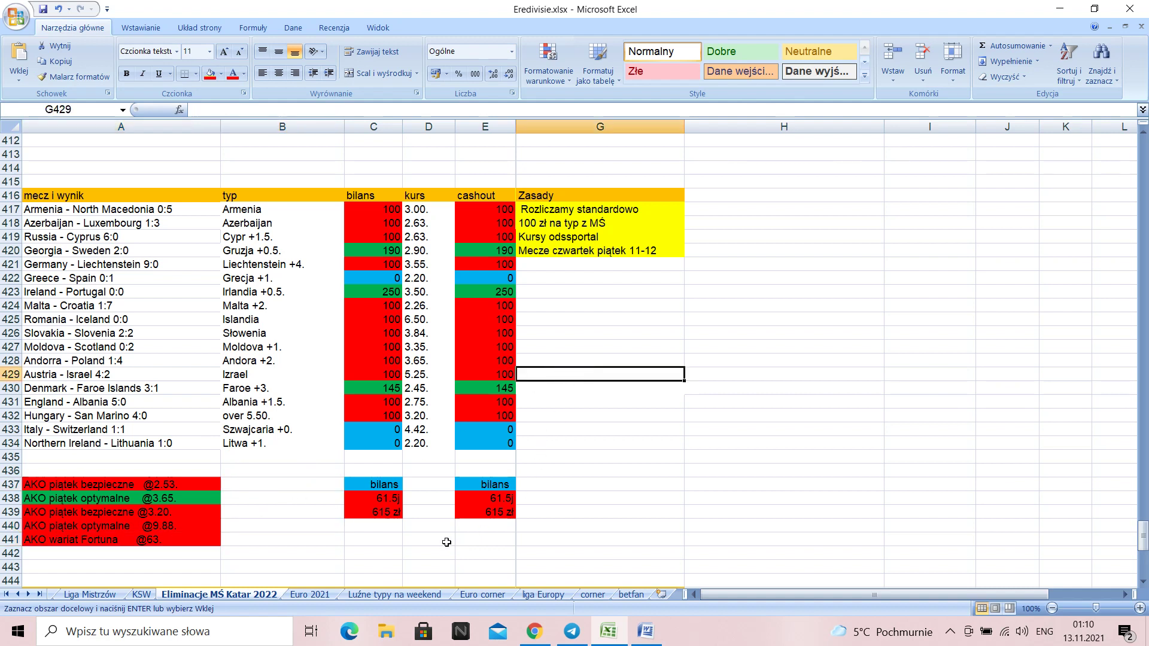
Step: Examine the PROJEKT CORNER MŚ 2021 table on the corner sheet and the Saturday–Sunday picks table on the Eliminacje MŚ Katar 2022 sheet
left_click(488, 595)
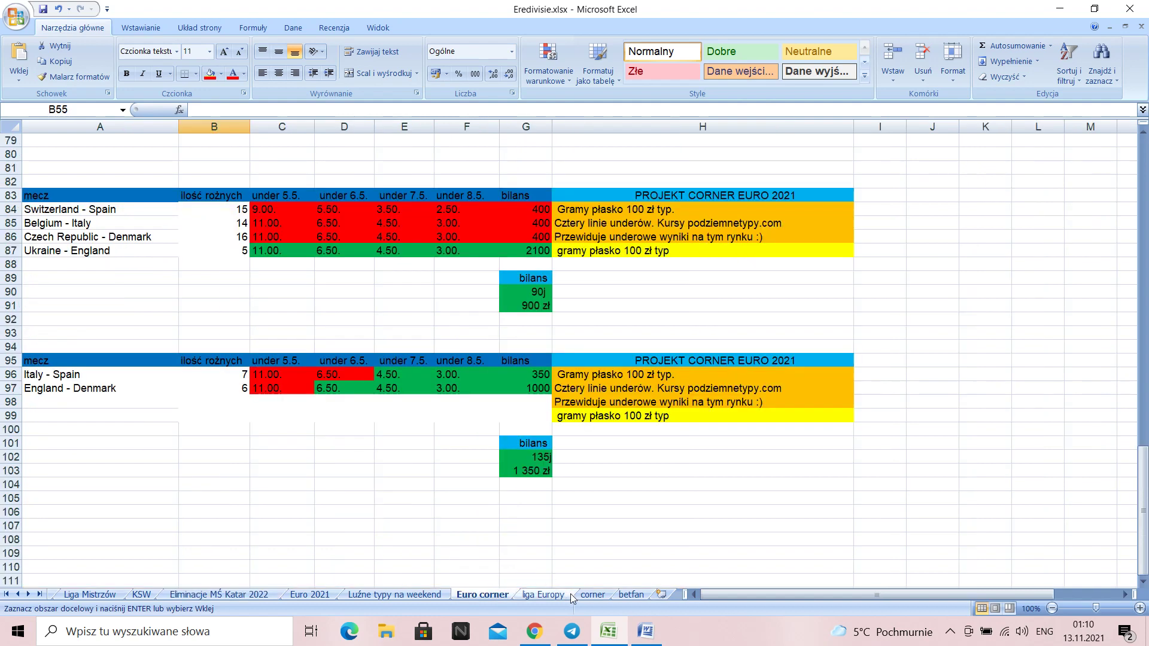
left_click(593, 595)
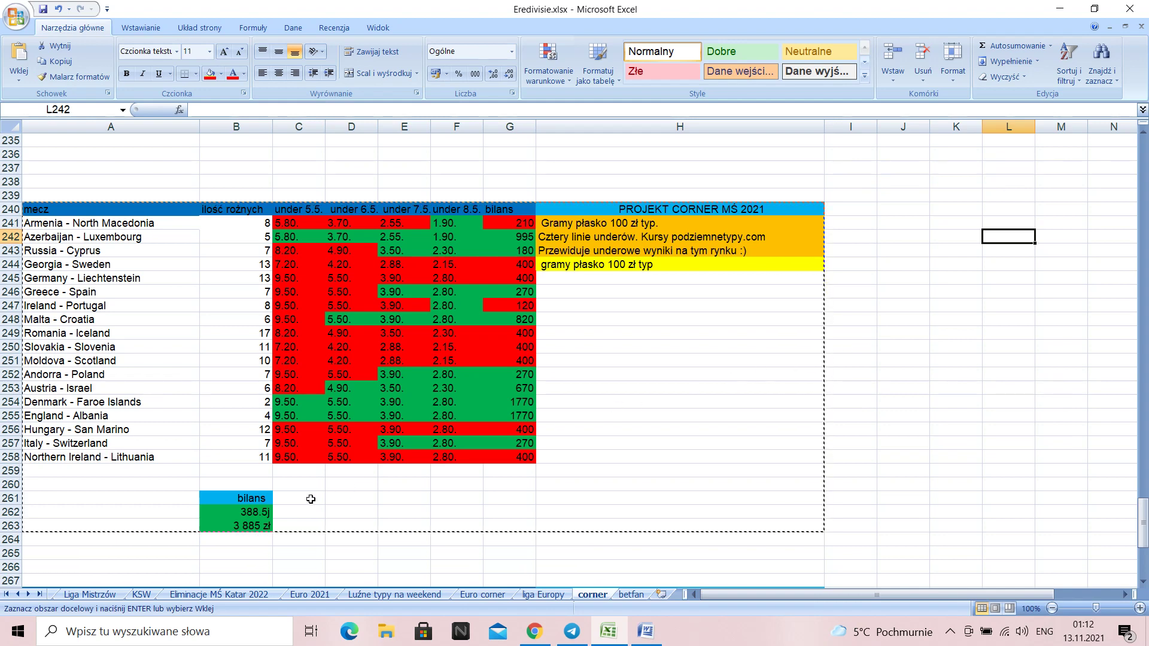
left_click(218, 594)
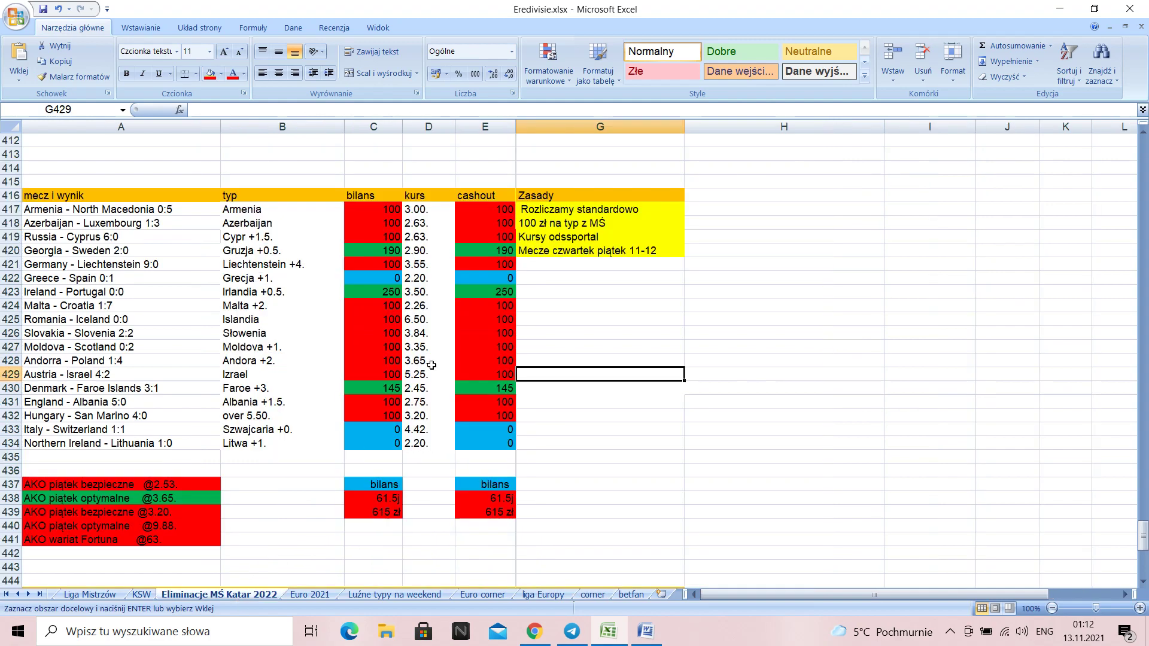
scroll(578, 326, "down", 10)
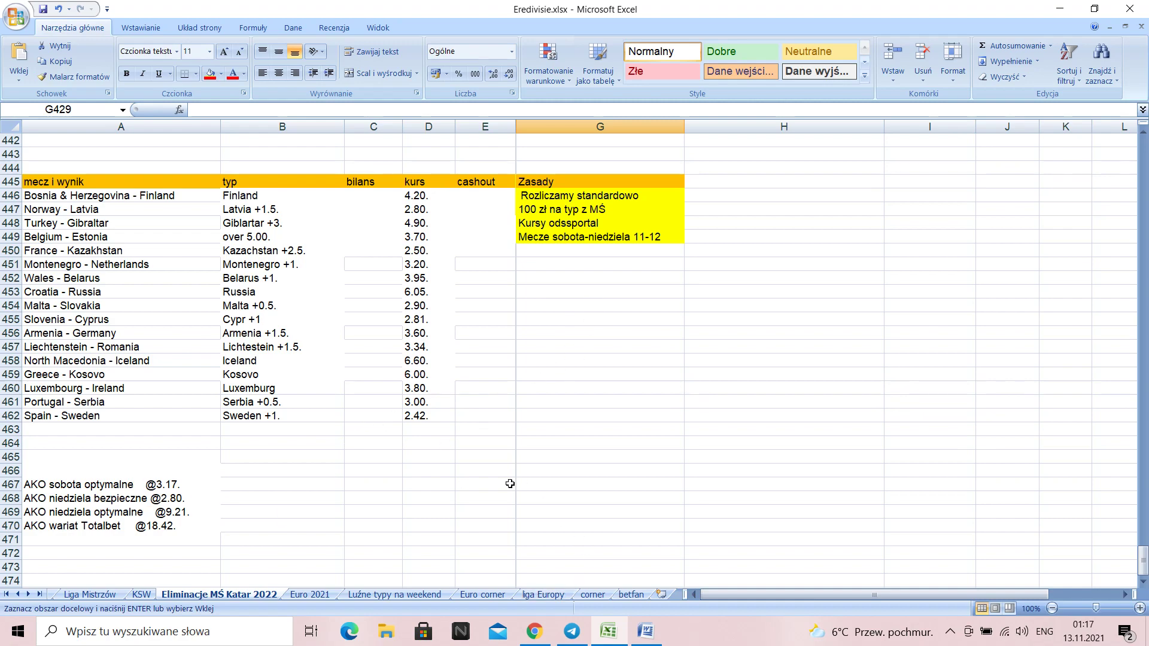
Step: Switch to Telegram and open the AKO na dziś group chat
left_click(572, 632)
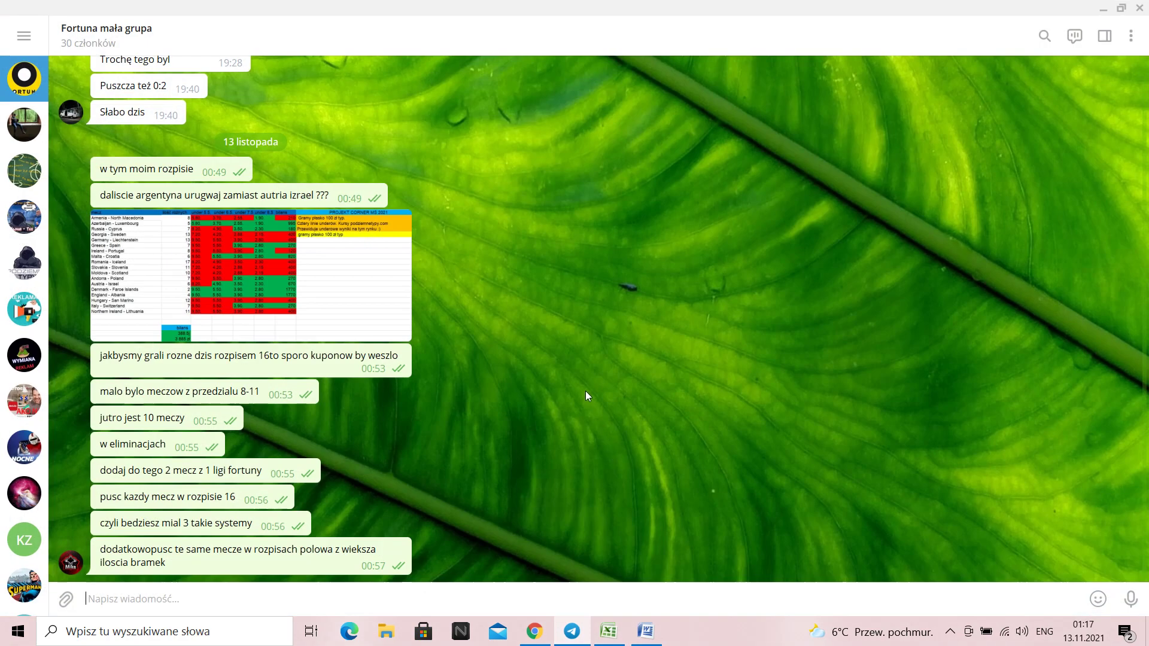
left_click(13, 263)
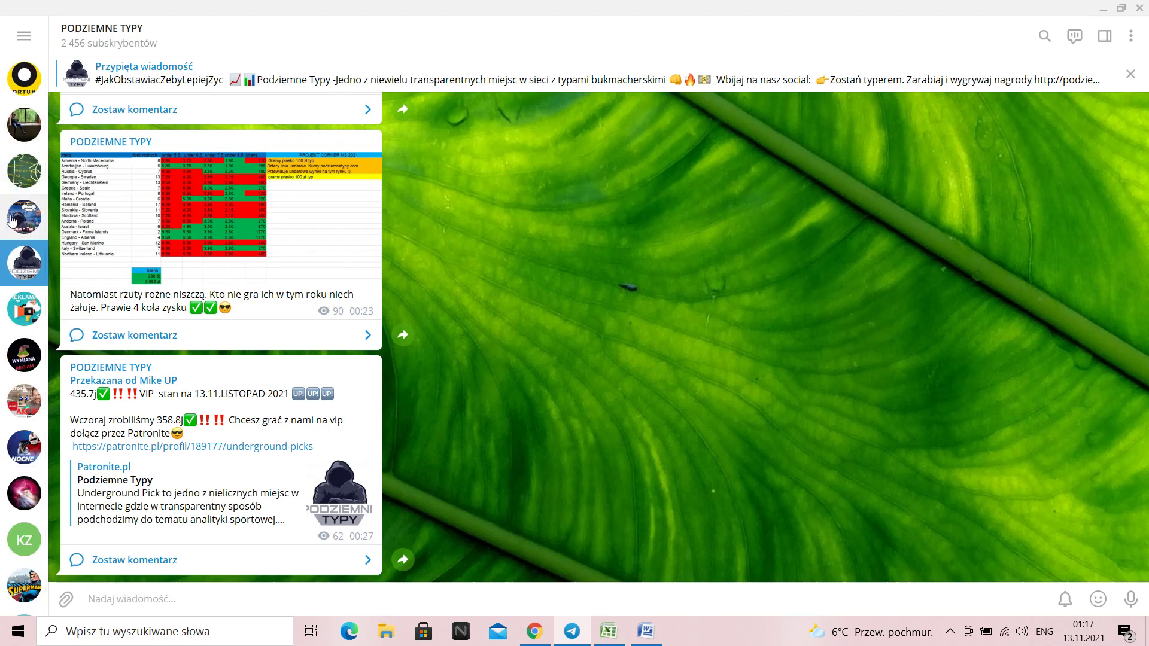
left_click(24, 401)
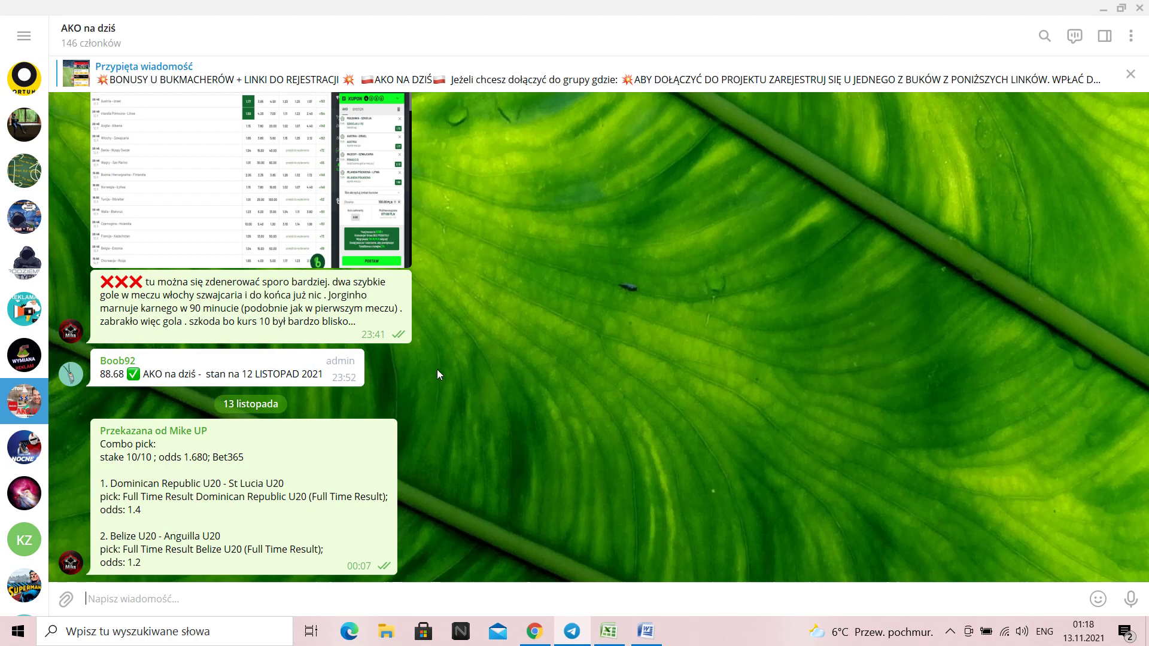
Step: View the coupon photos with the Włochy – Szwajcaria and Anglia – Albania picks at full size, closing each one
scroll(437, 369, "up", 3)
left_click(215, 328)
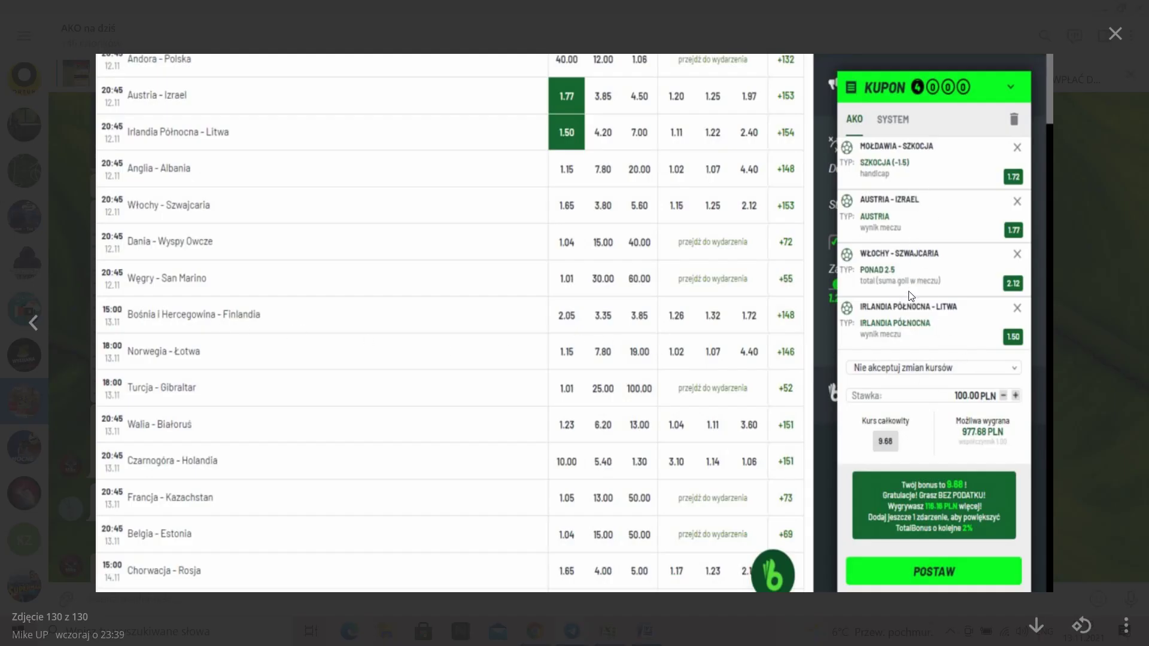
left_click(1115, 34)
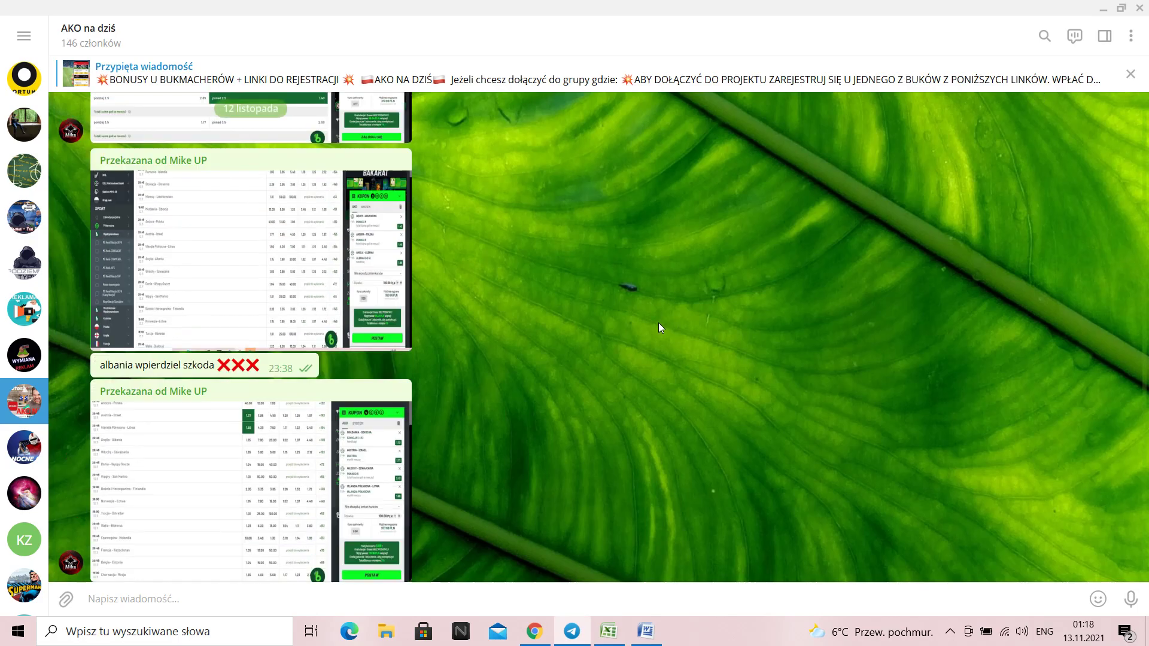
scroll(658, 328, "up", 1)
left_click(306, 288)
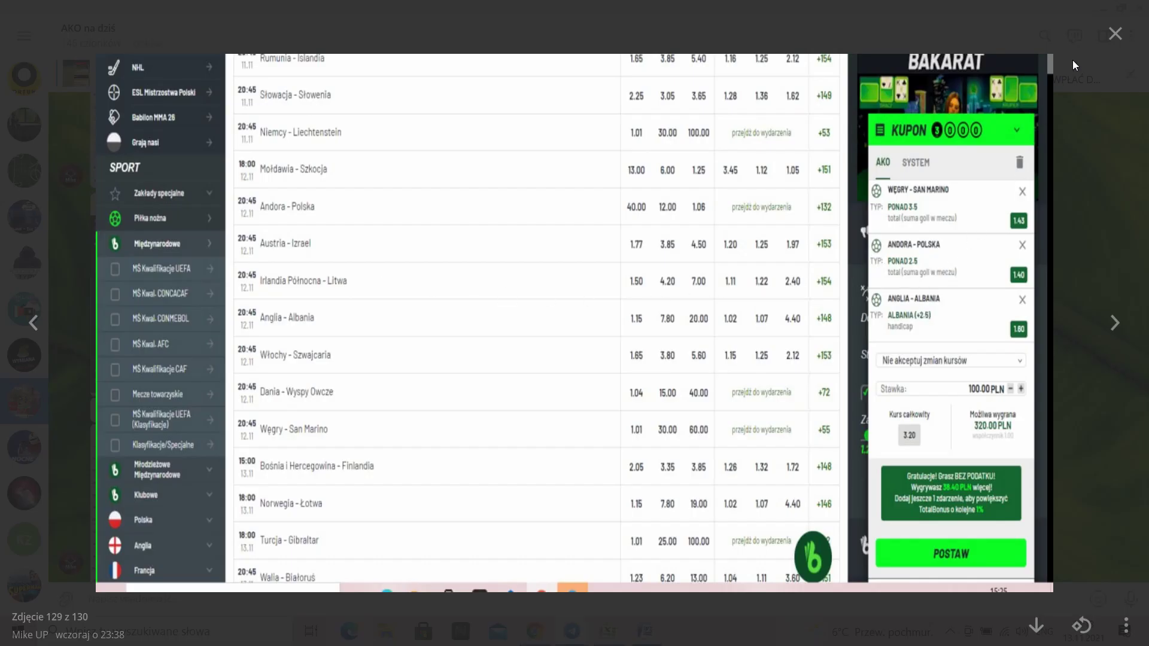
left_click(1115, 33)
Step: Find the earlier coupon photo with the Irlandia – Portugalia handicap pick, view it at full size and close it
scroll(533, 342, "up", 5)
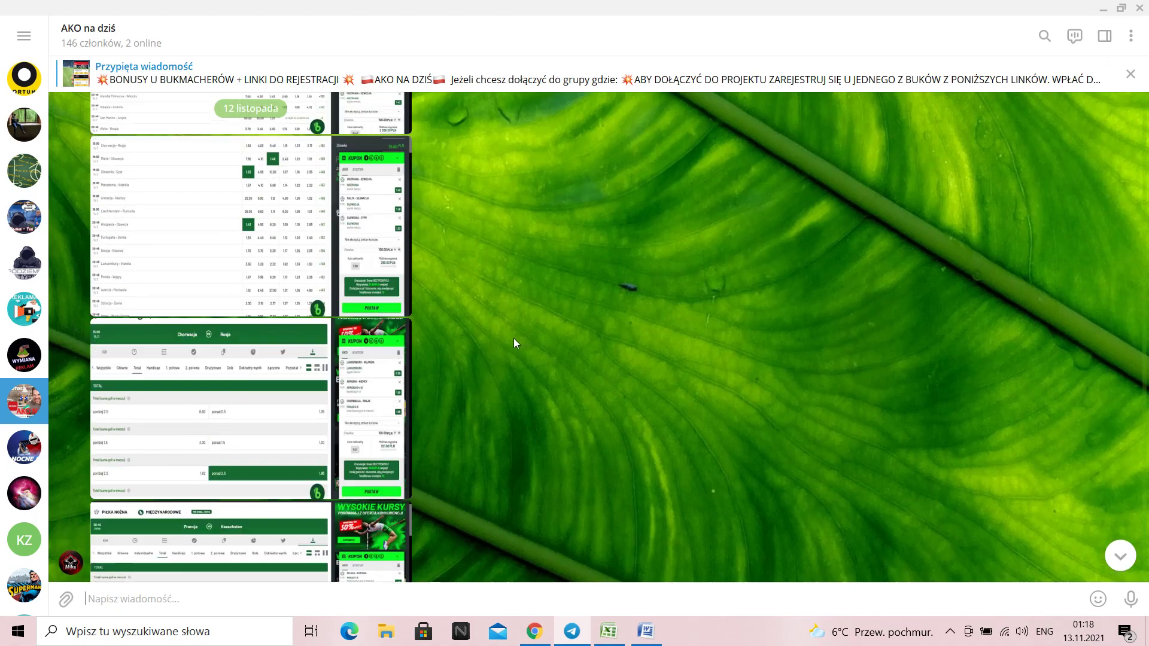
scroll(513, 341, "up", 4)
left_click(383, 281)
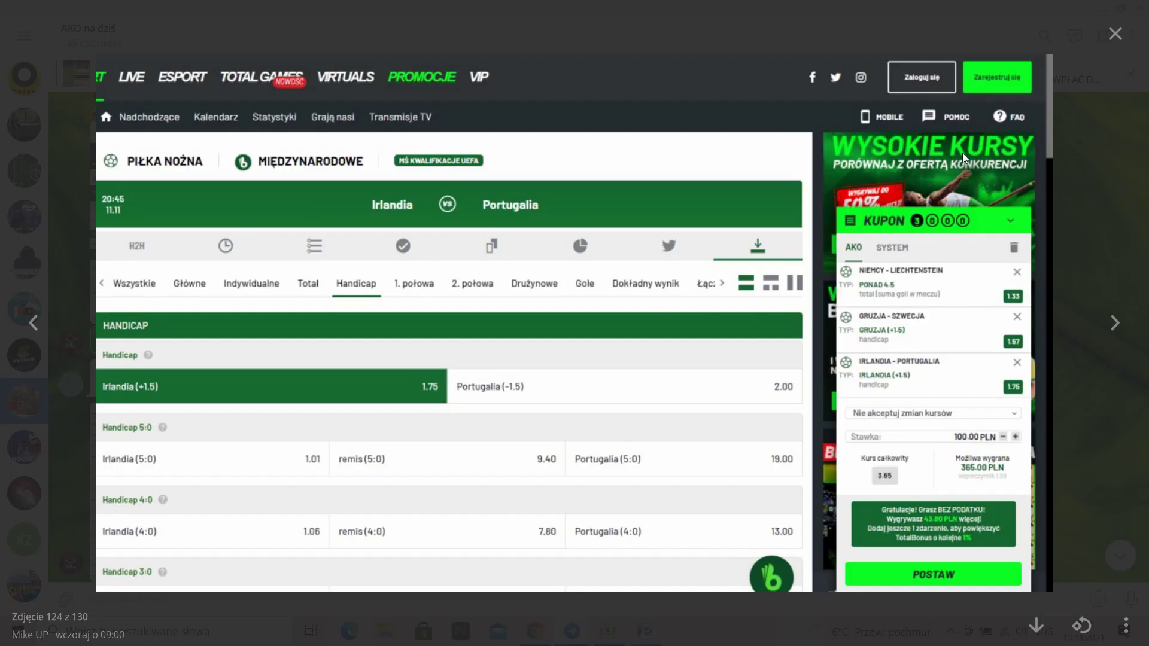
left_click(1115, 34)
Step: View the eight-match coupon photo and the three-match Hiszpania, Słowacja and Słowenia coupon photo at full size, closing each one
scroll(719, 314, "down", 3)
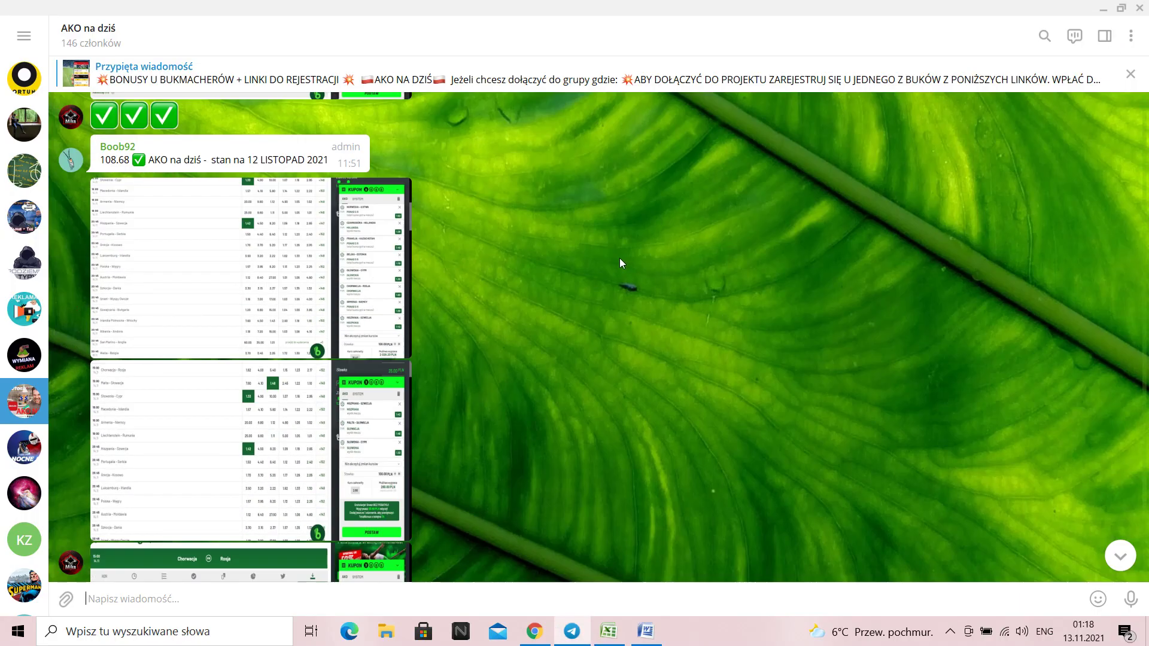
scroll(313, 256, "down", 3)
scroll(527, 286, "up", 3)
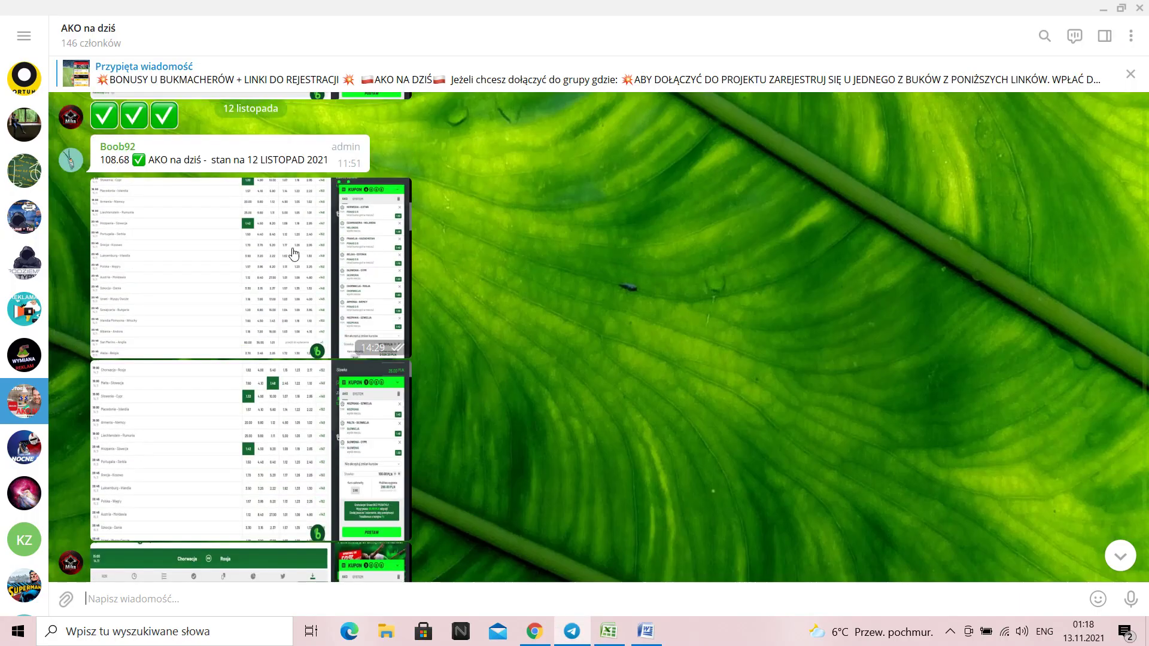
left_click(292, 254)
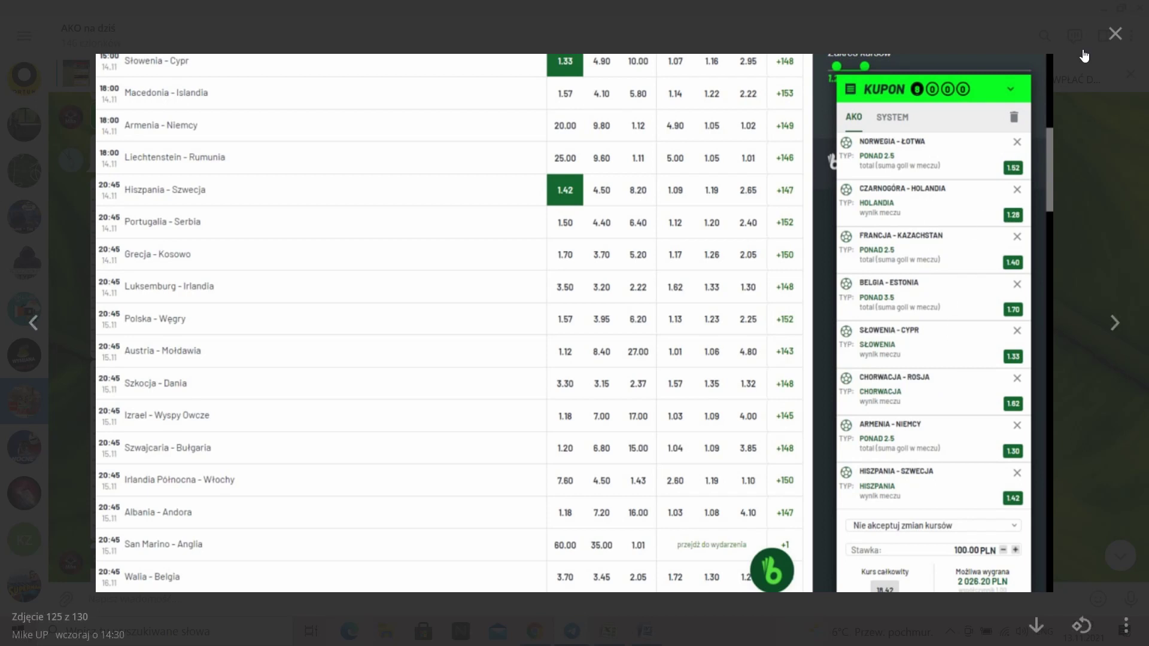
left_click(1116, 37)
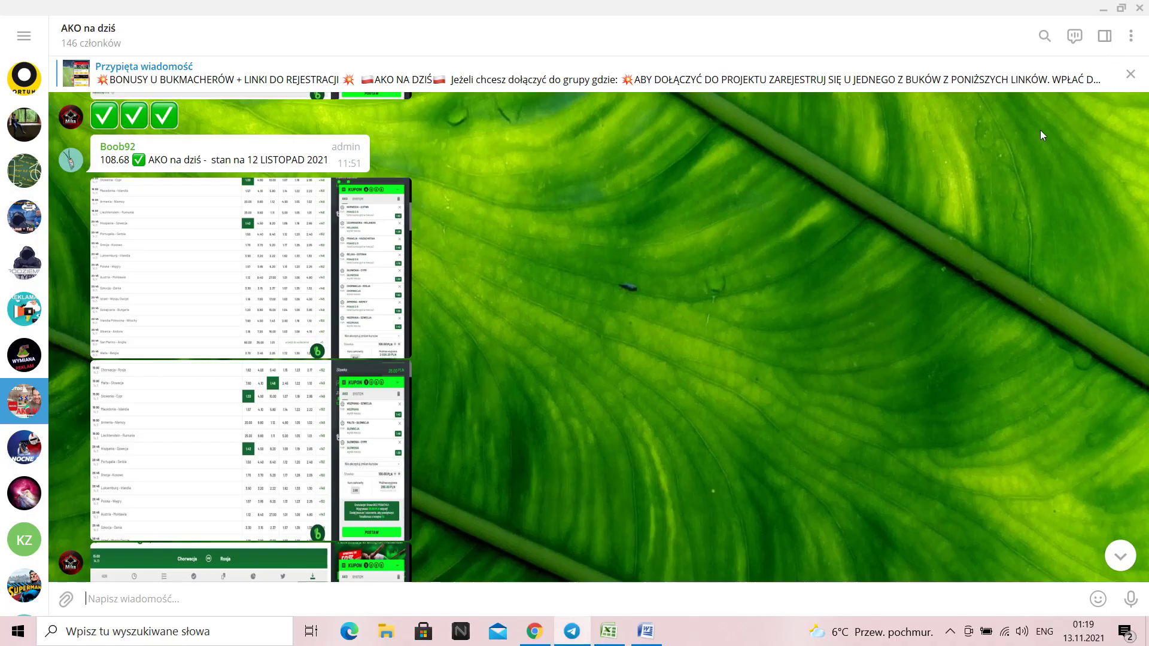
left_click(259, 426)
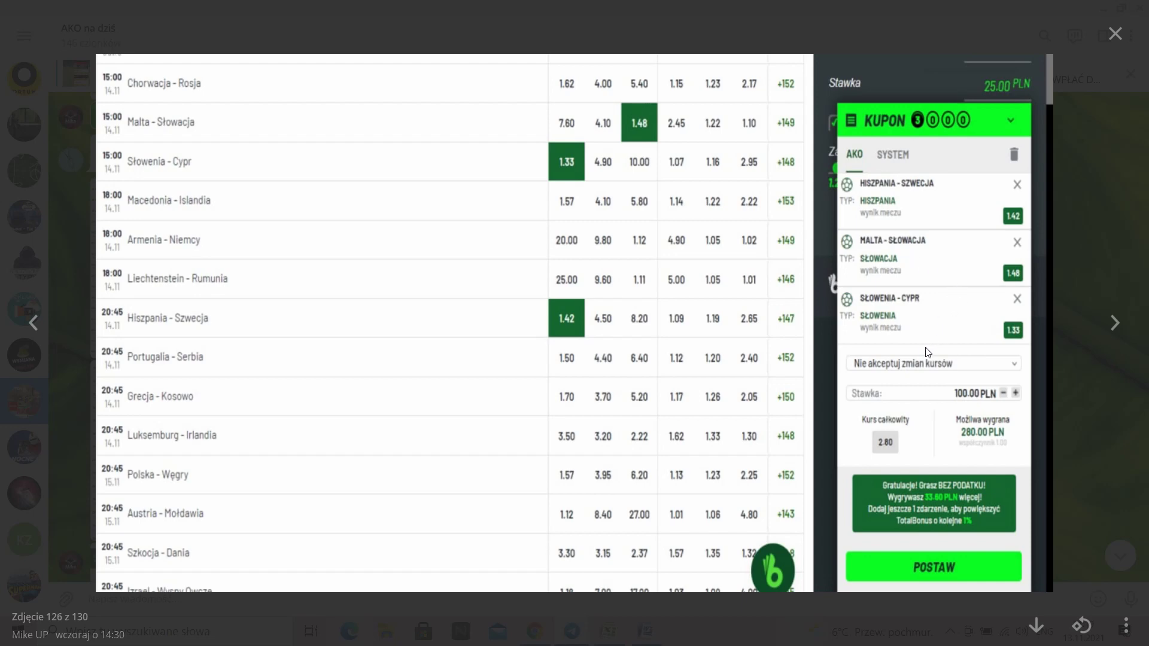
left_click(1115, 34)
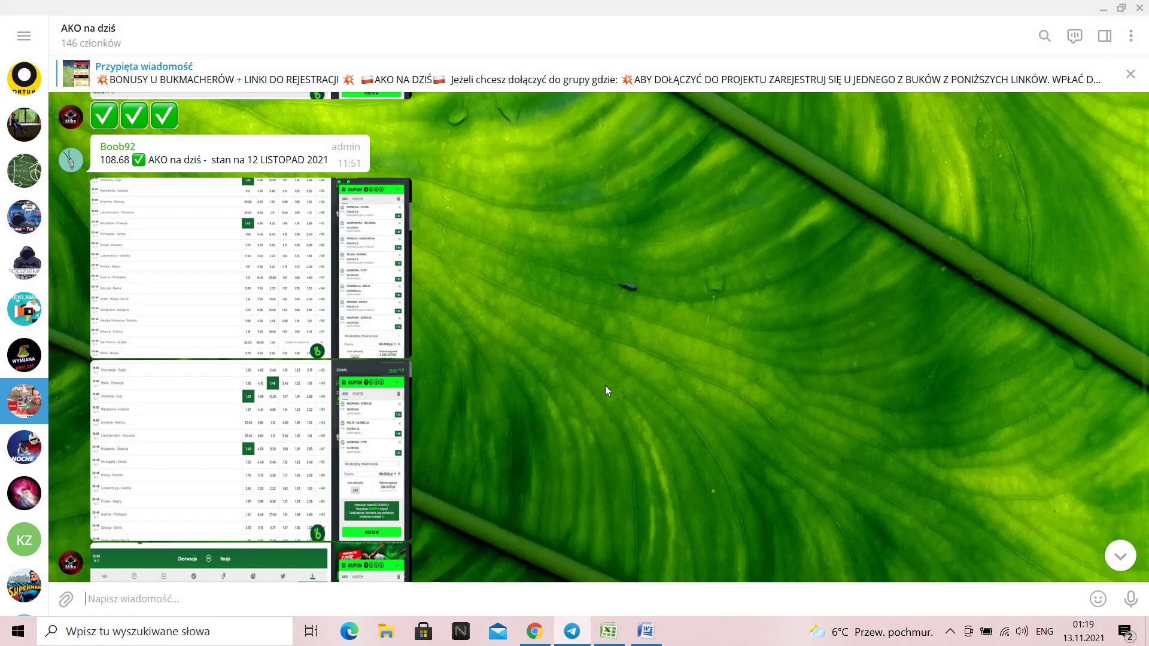
Step: View the coupon photos with the Chorwacja – Rosja and Francja – Kazachstan picks at full size, closing each one
scroll(507, 334, "down", 3)
left_click(250, 420)
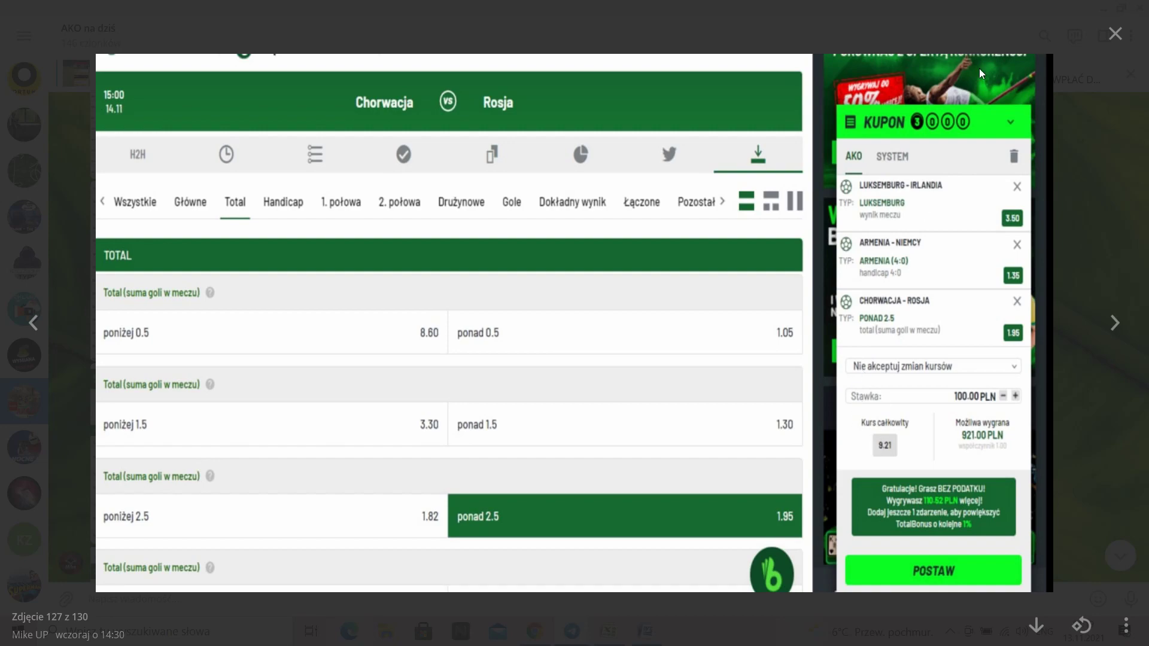
left_click(1111, 44)
scroll(616, 319, "down", 3)
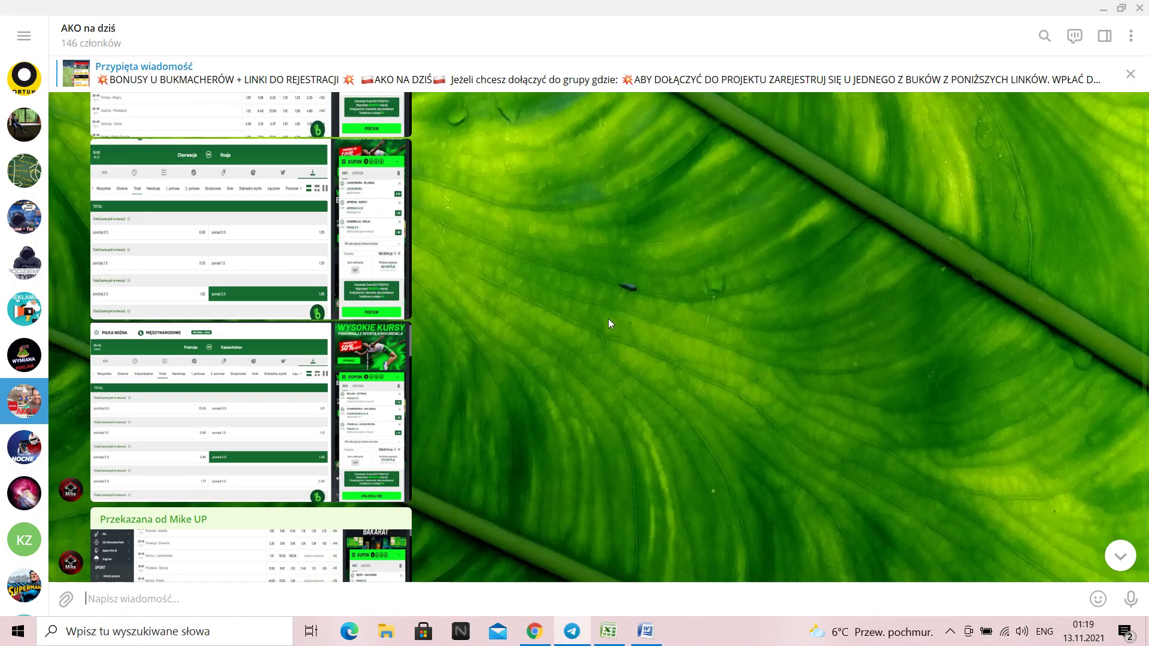
left_click(263, 408)
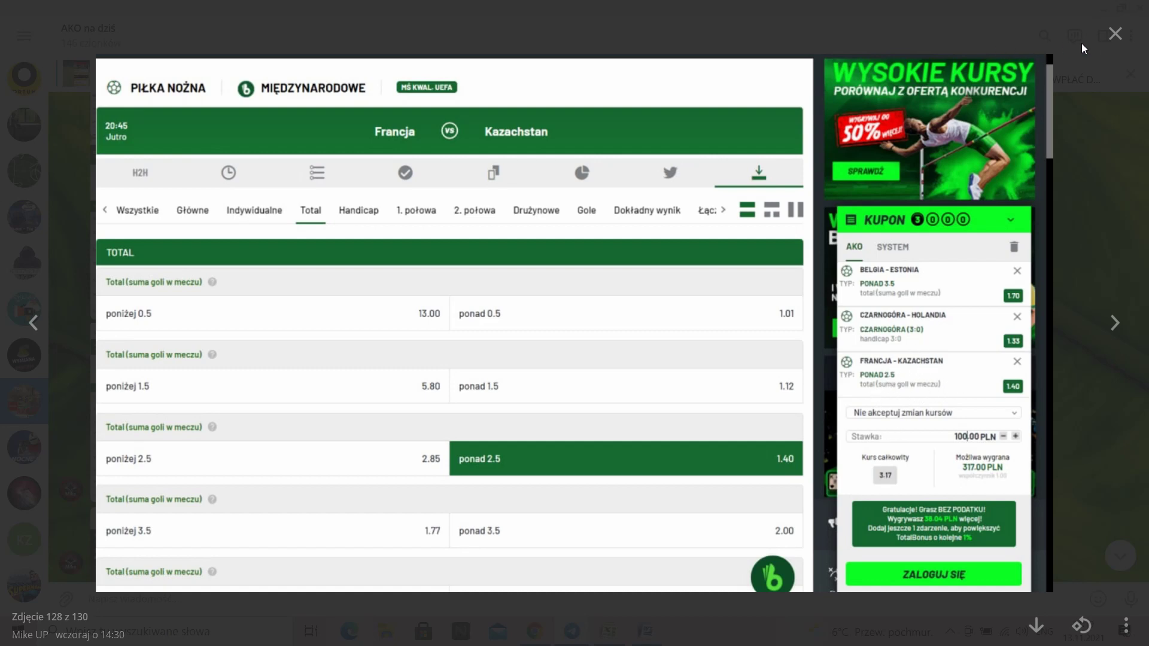
left_click(1116, 33)
Step: View the forwarded Węgry – San Marino, Andora – Polska and Anglia – Albania coupon photo at full size, close it and look over the neighbouring messages
scroll(537, 332, "down", 4)
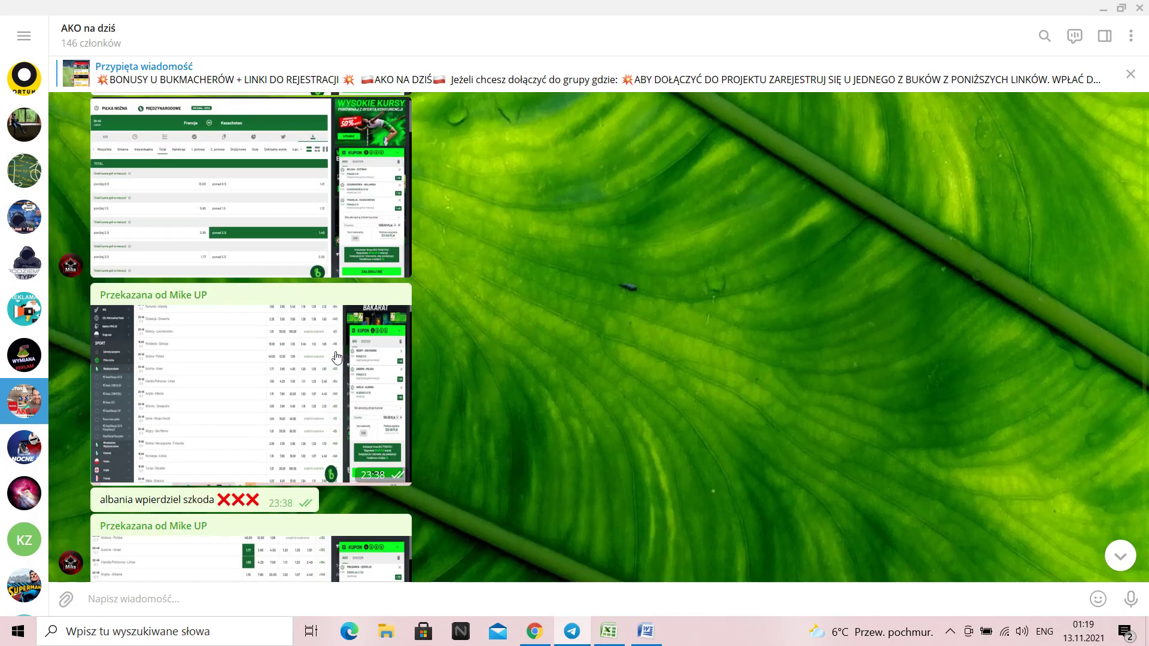
left_click(267, 363)
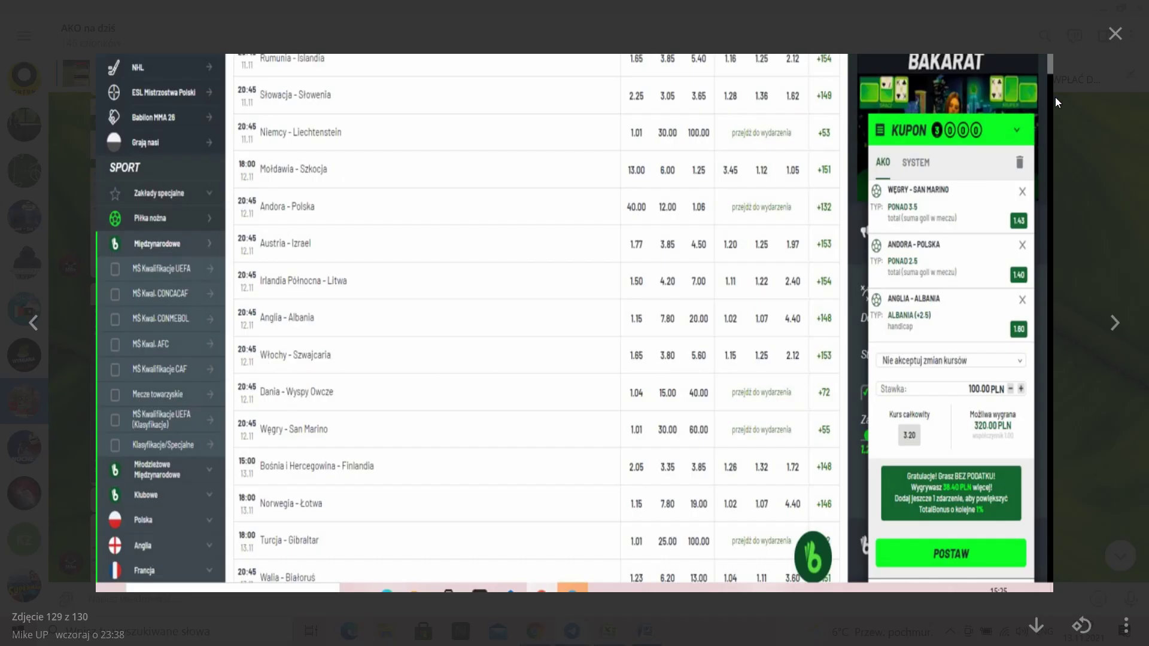
left_click(1115, 34)
scroll(570, 304, "down", 4)
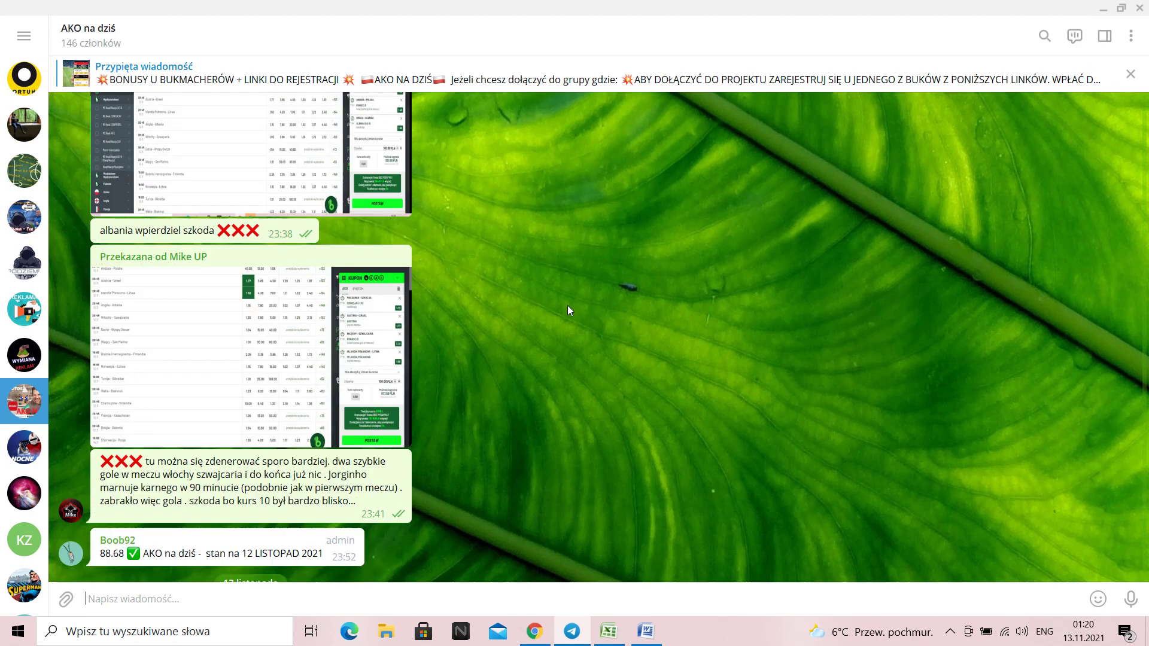
scroll(551, 308, "down", 3)
scroll(551, 307, "up", 10)
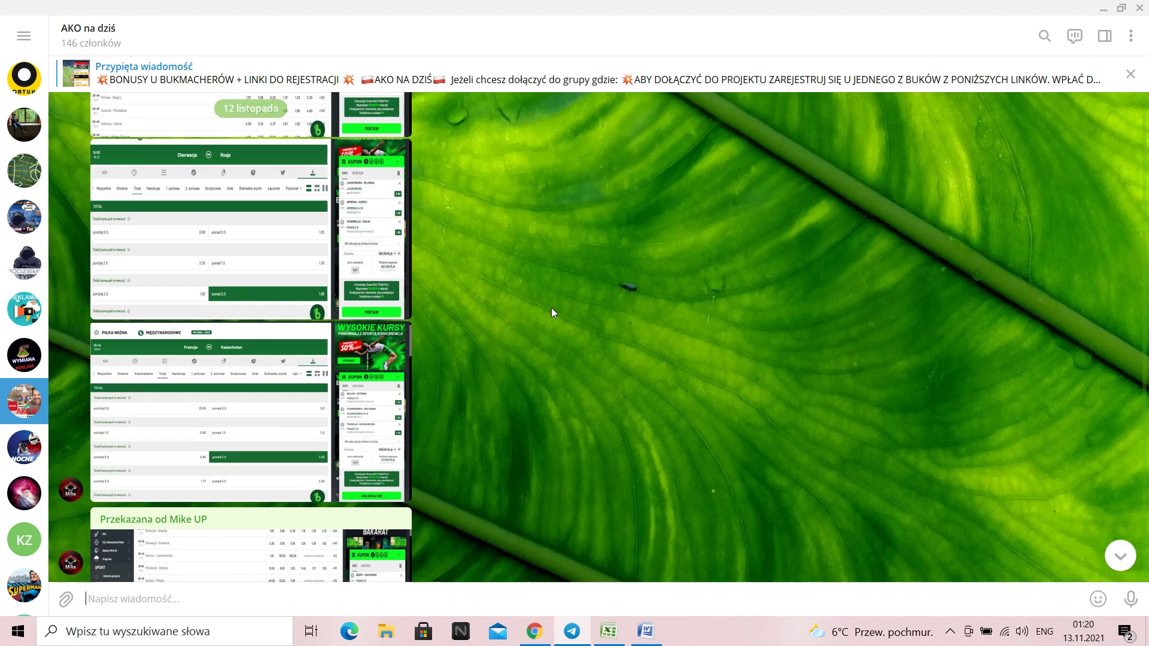
scroll(551, 308, "up", 3)
Step: Switch to the Eredivisie.xlsx workbook in Excel and show the unsettled PROJEKT CORNER MŚ 2021 table on the corner sheet
left_click(534, 632)
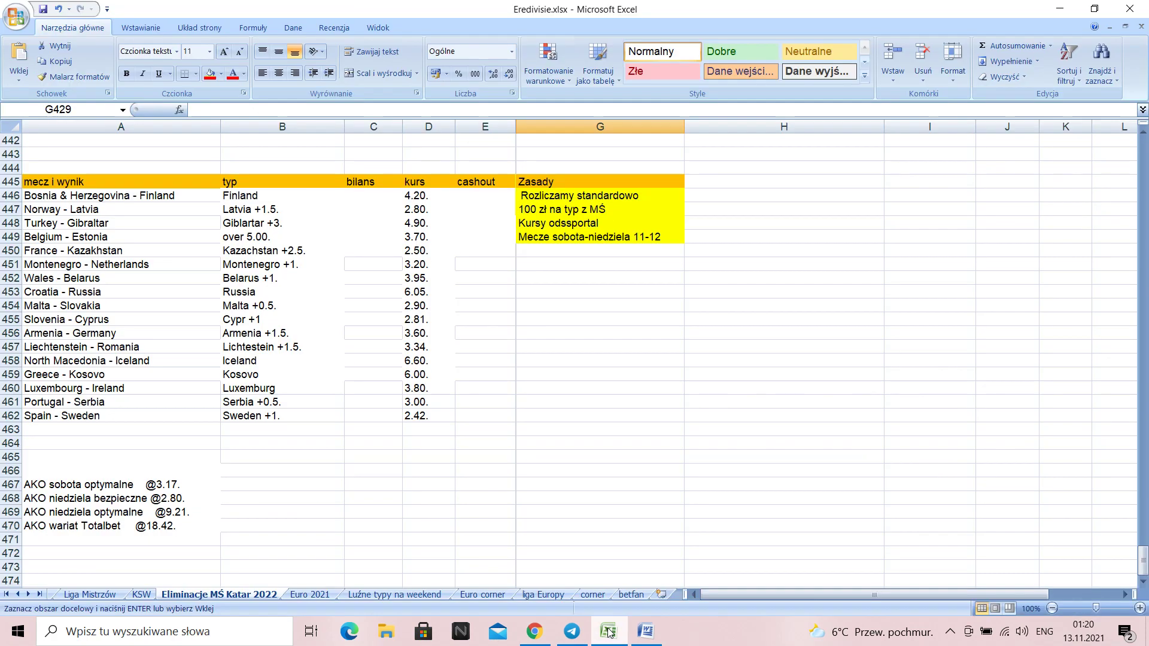
left_click(608, 632)
left_click(593, 594)
scroll(482, 305, "down", 5)
scroll(482, 305, "down", 2)
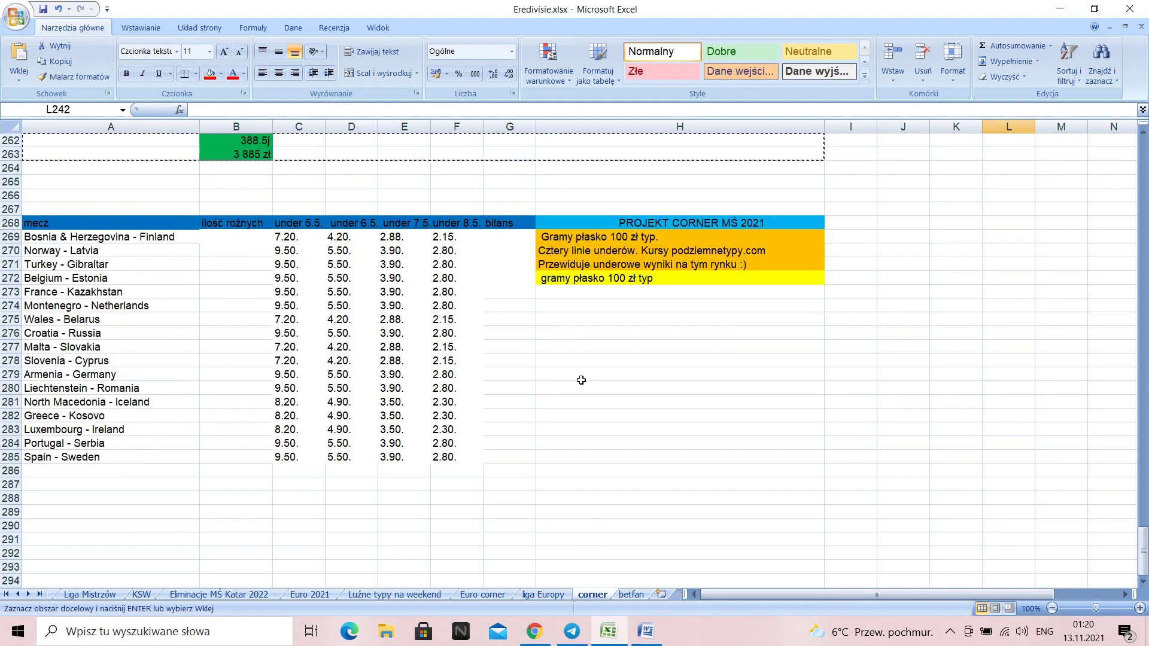
scroll(701, 365, "down", 1)
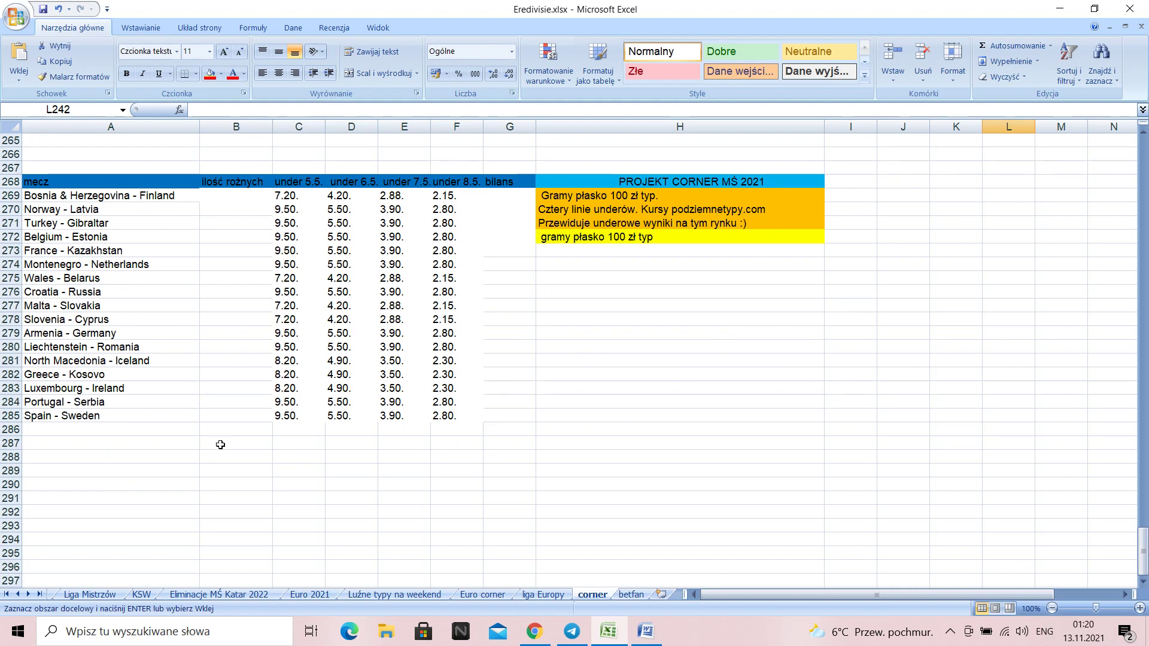
Step: Highlight the four under odds of the Belgium - Estonia match, then those of Slovenia - Cyprus
left_click_drag(288, 237, 458, 237)
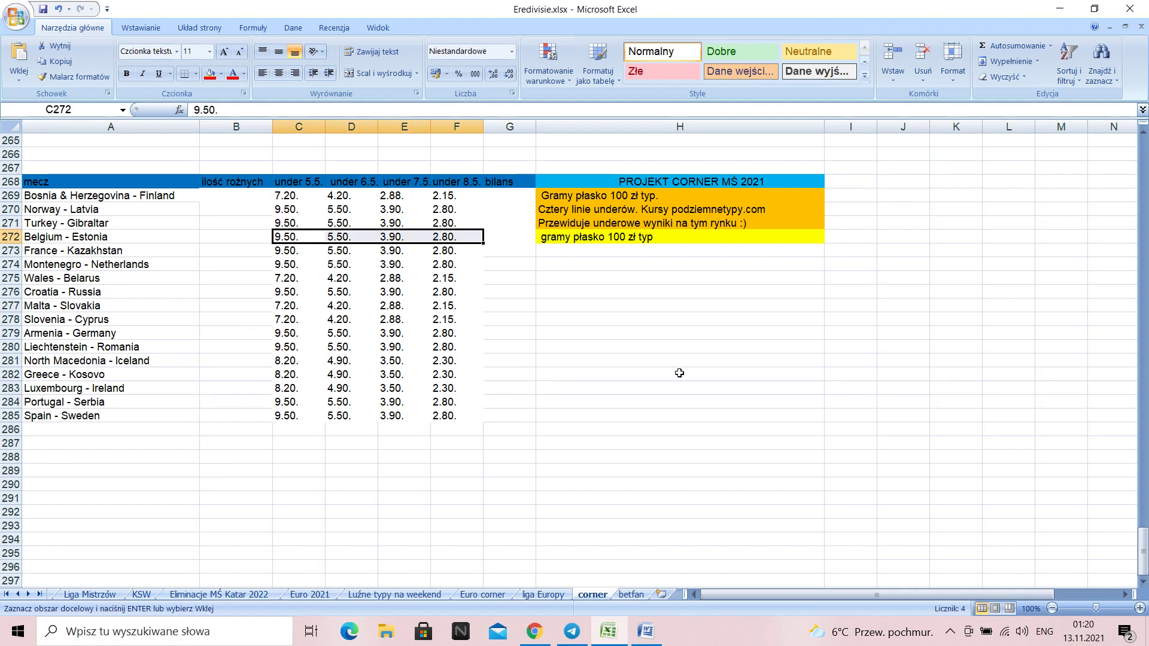
left_click(679, 373)
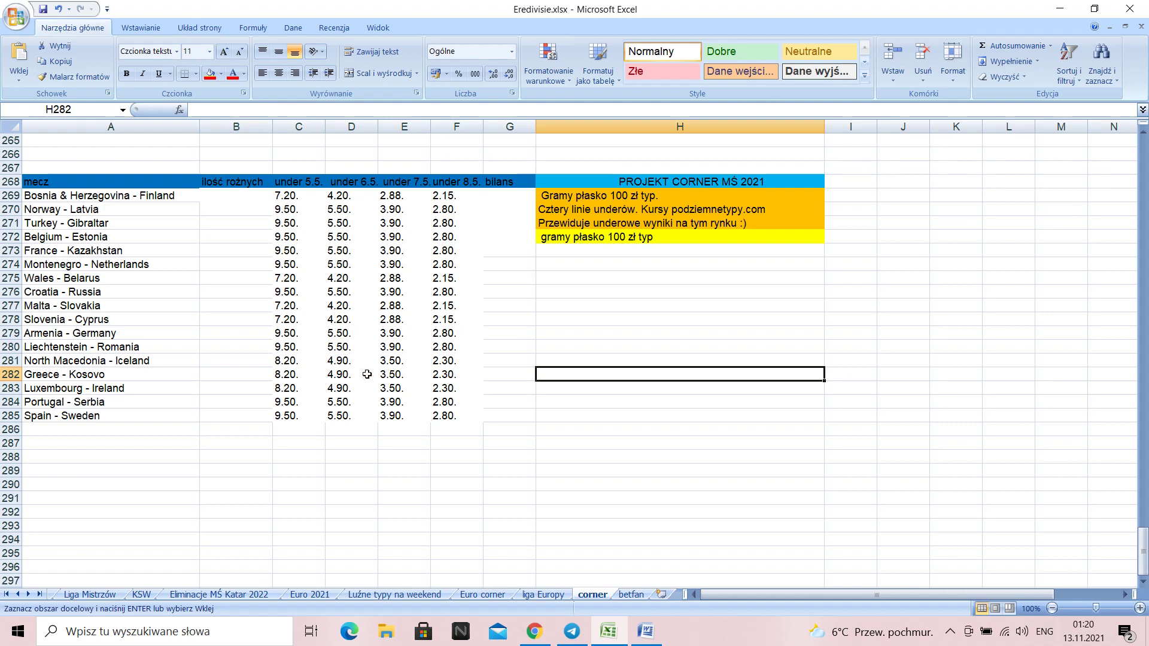
left_click_drag(284, 317, 457, 319)
Step: Compare the settled corner table and its bilans with the unsettled table of weekend matches below it
scroll(419, 299, "up", 10)
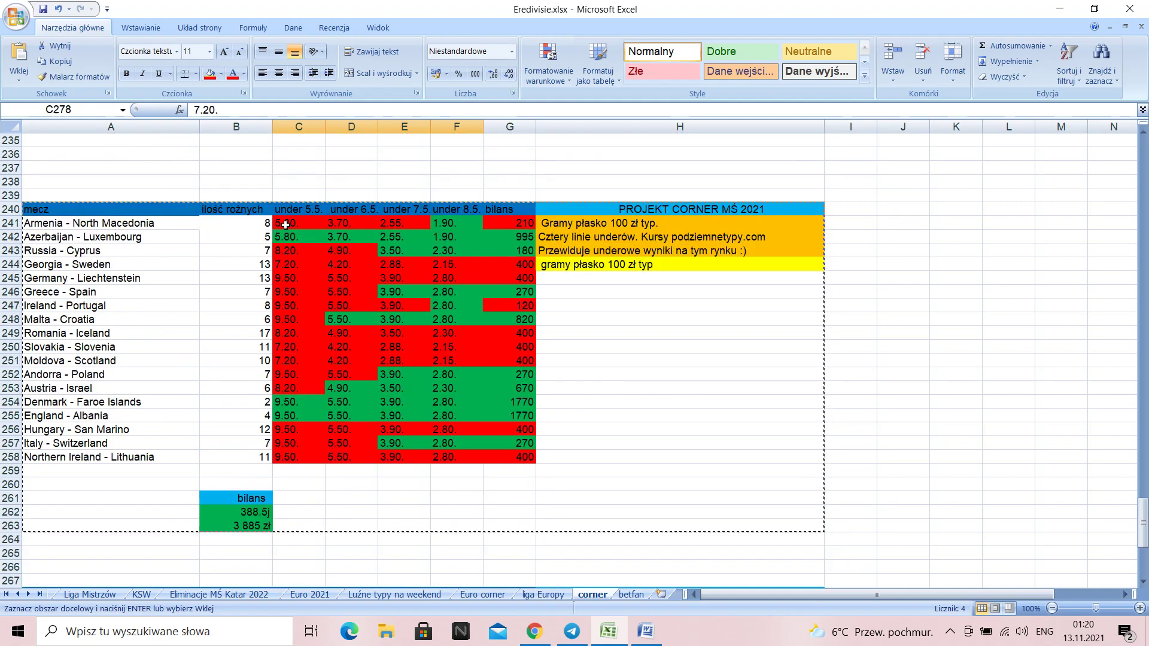
scroll(393, 290, "down", 4)
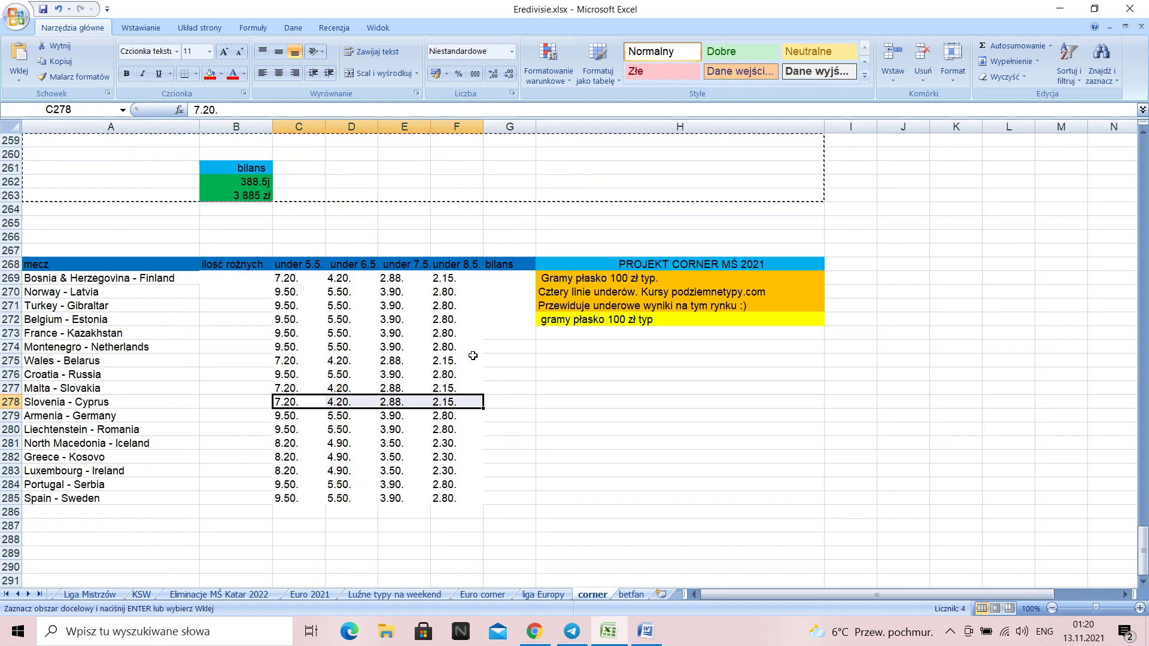
left_click(676, 442)
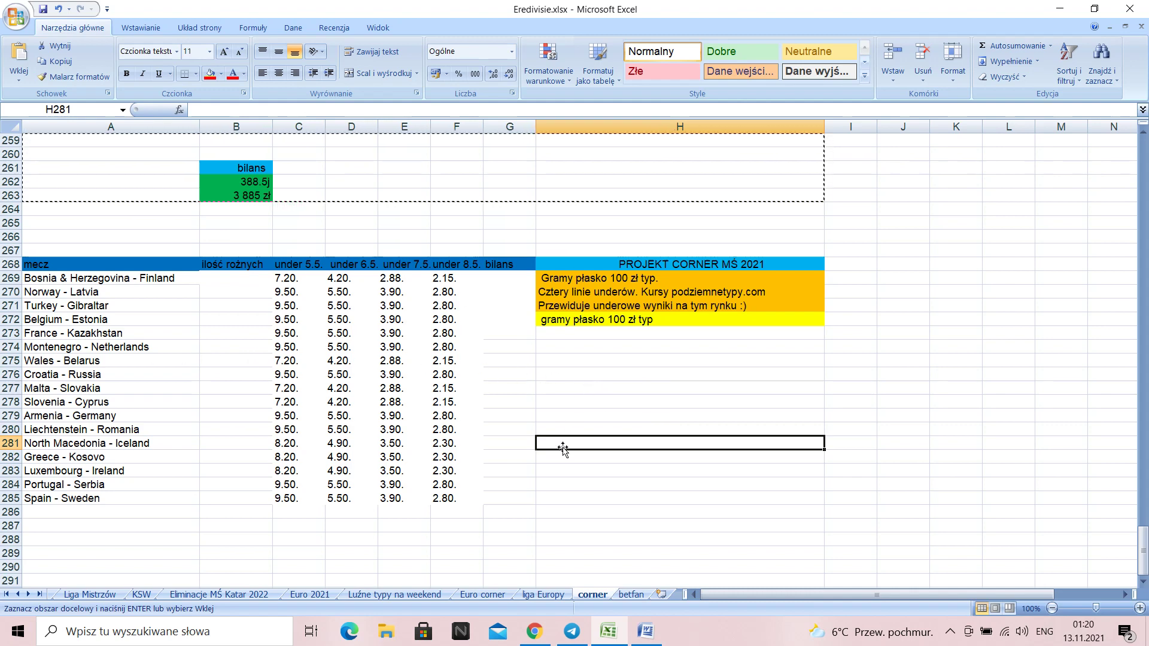
scroll(562, 449, "down", 2)
left_click(586, 426)
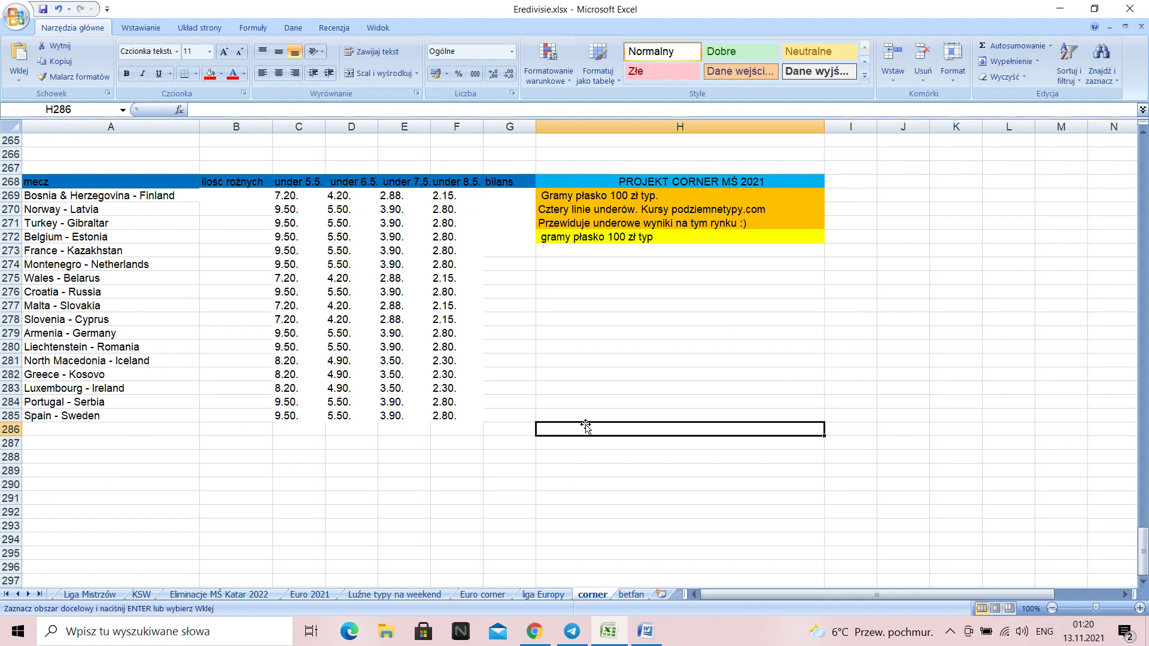
scroll(586, 427, "up", 8)
scroll(585, 429, "down", 7)
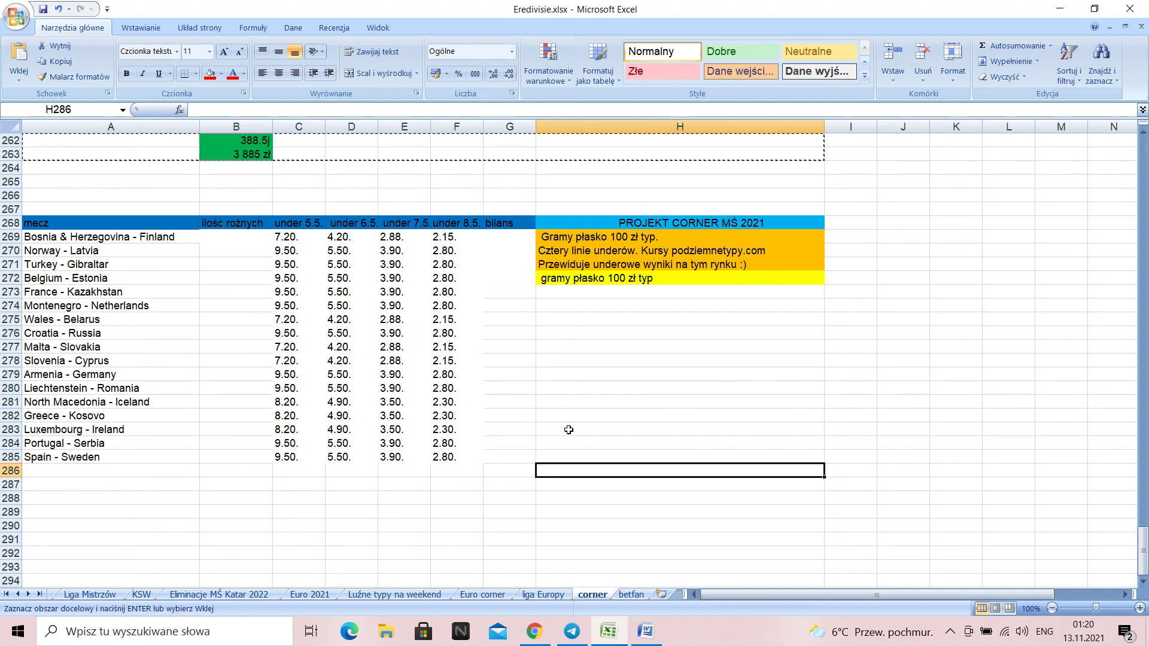
scroll(568, 430, "up", 8)
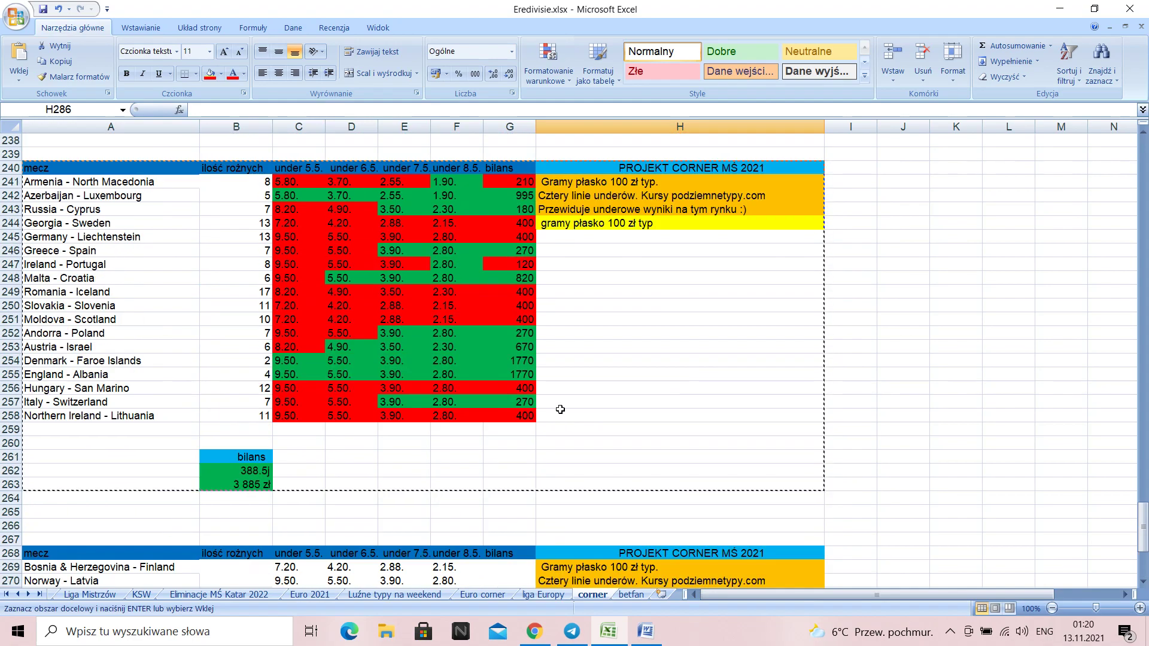
scroll(560, 409, "down", 9)
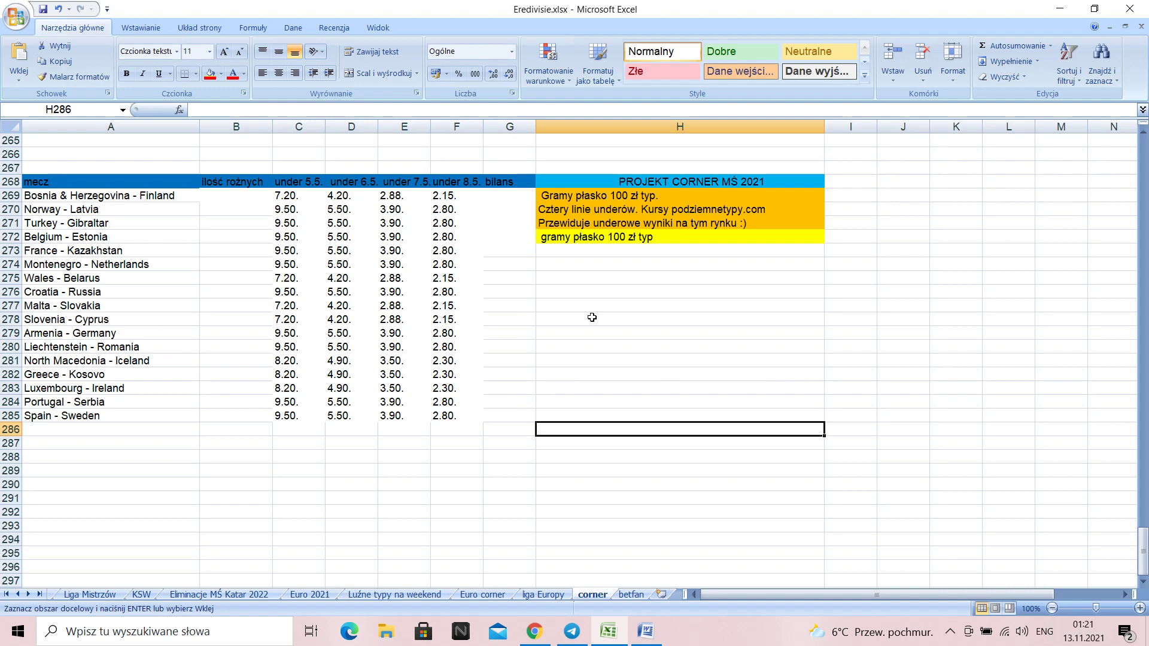
left_click(852, 267)
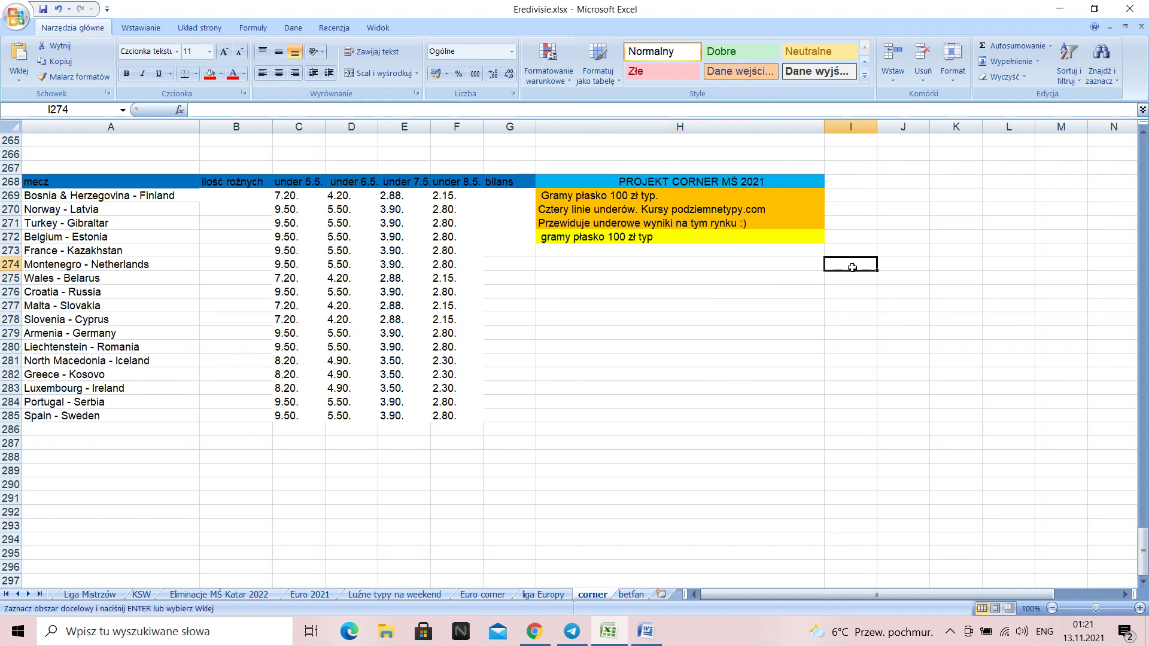